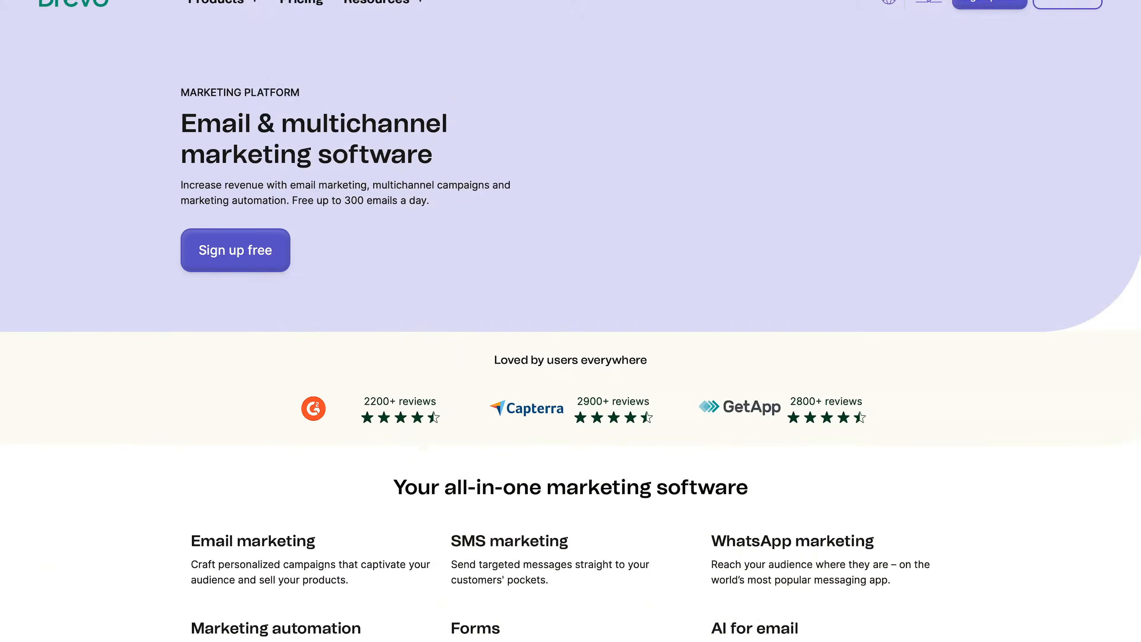
# Step: Review the marketing platform's features and email deliverability details, and claim the Startup Wise discount
pyautogui.scroll(-5, 571, 320)
pyautogui.scroll(-7, 571, 321)
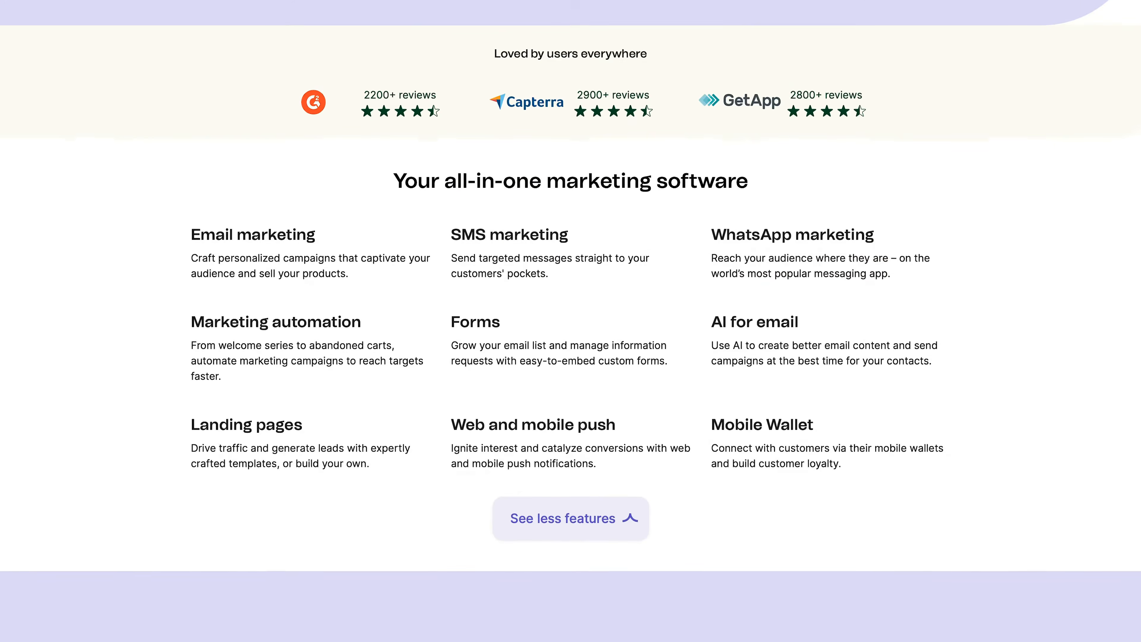
pyautogui.scroll(-7, 571, 321)
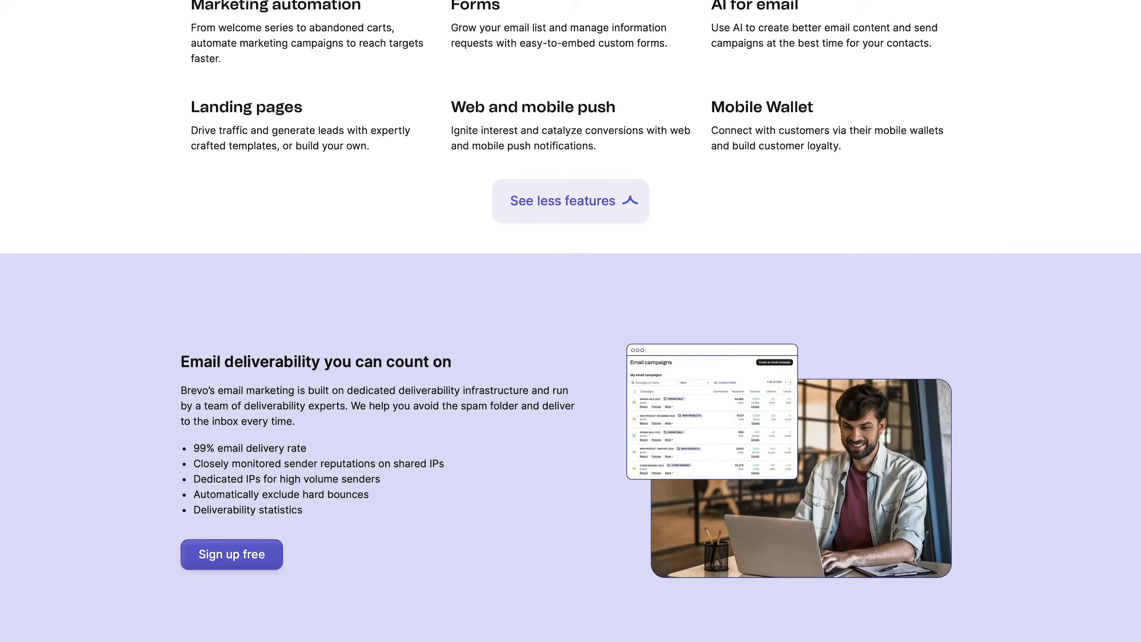
pyautogui.scroll(-5, 570, 321)
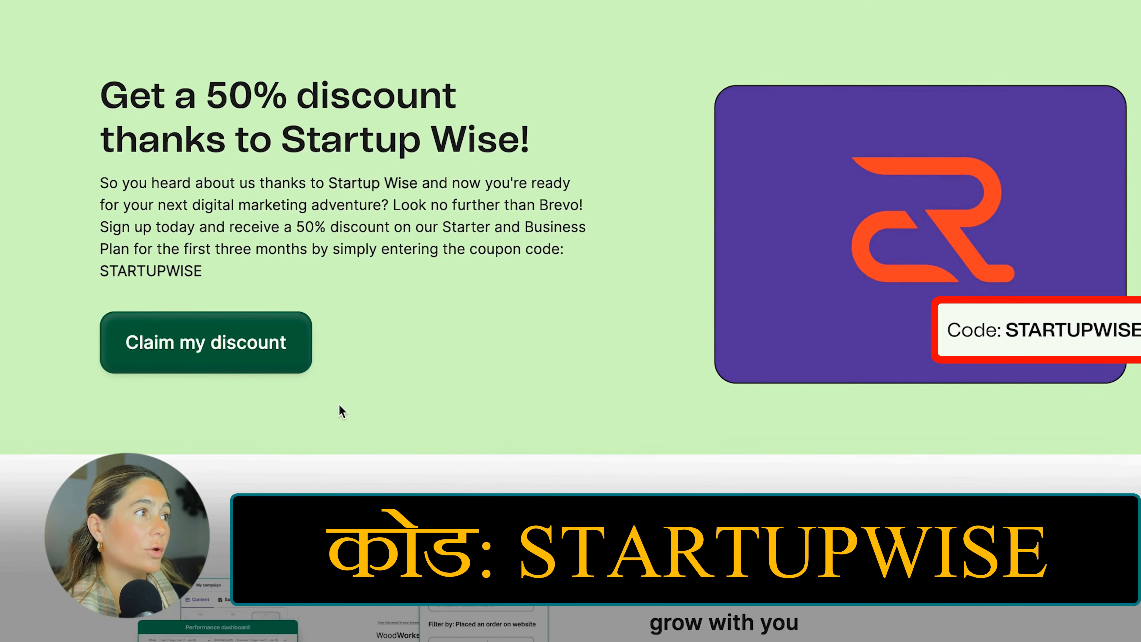
pyautogui.click(257, 367)
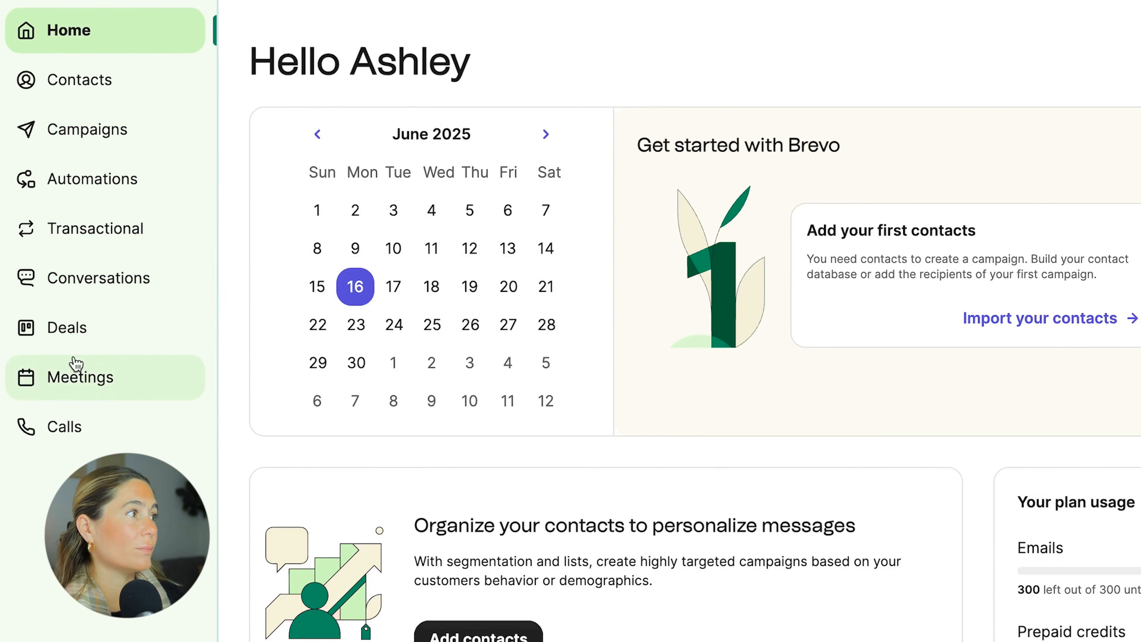
# Step: Open the segment templates for the contacts and start a segment from scratch
pyautogui.click(77, 80)
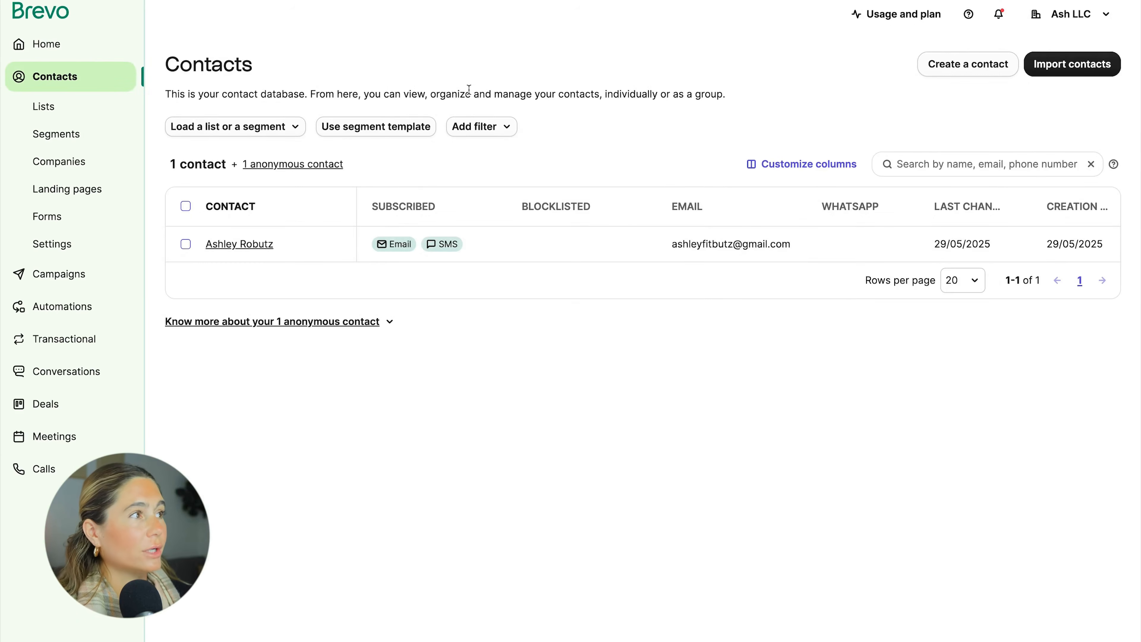
pyautogui.click(70, 136)
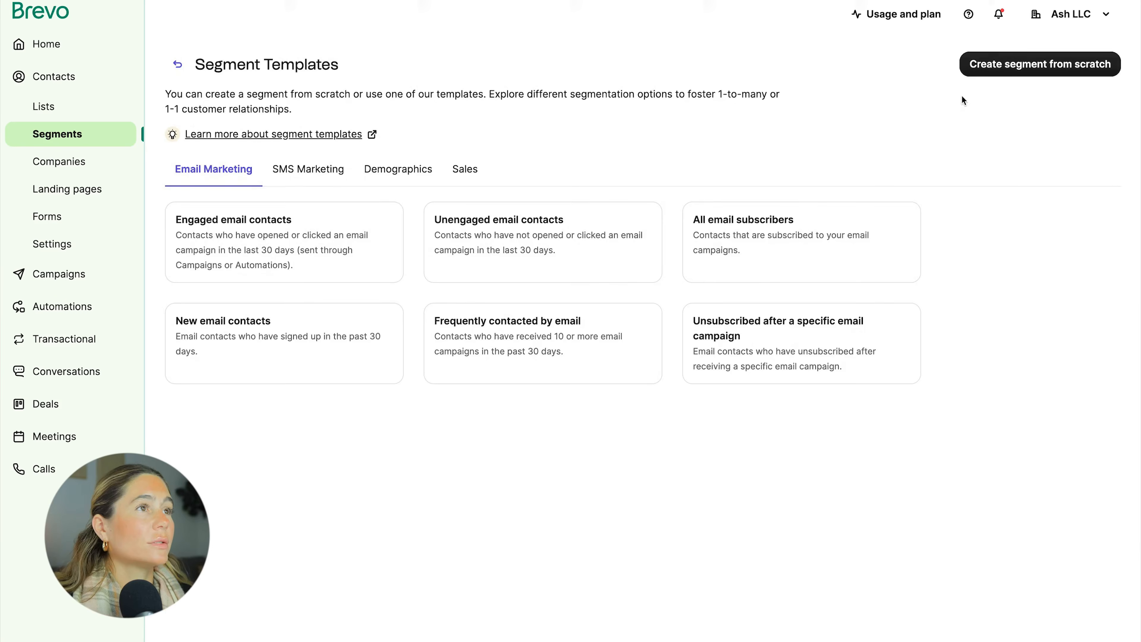
pyautogui.click(1029, 70)
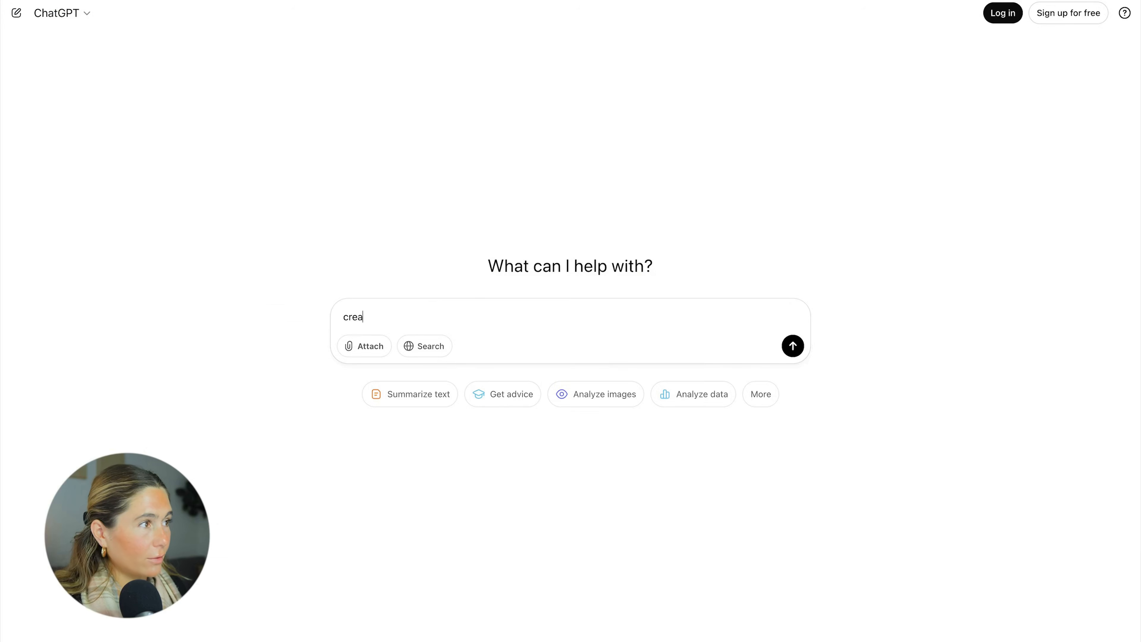
# Step: Switch to ChatGPT and request a free lead magnet checklist for women over 40 wanting to lose weight and tone up despite age and slowing metabolism
pyautogui.write('magnet idea checkl')
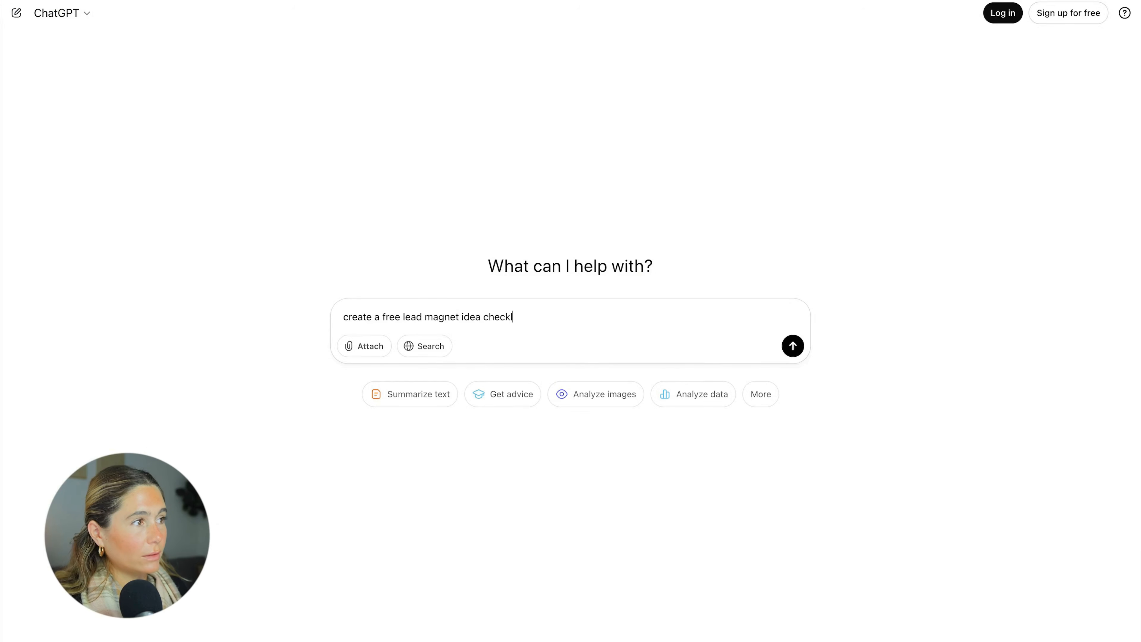
pyautogui.write('ist for women over 40 wanting to lose w')
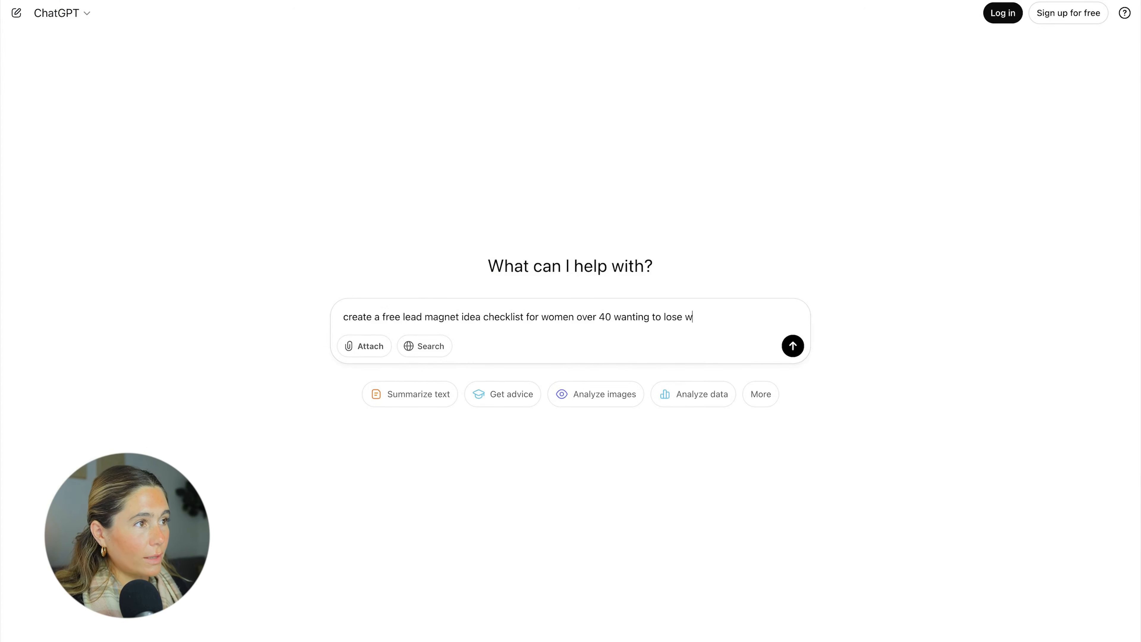
pyautogui.write('eight and tone up and they ')
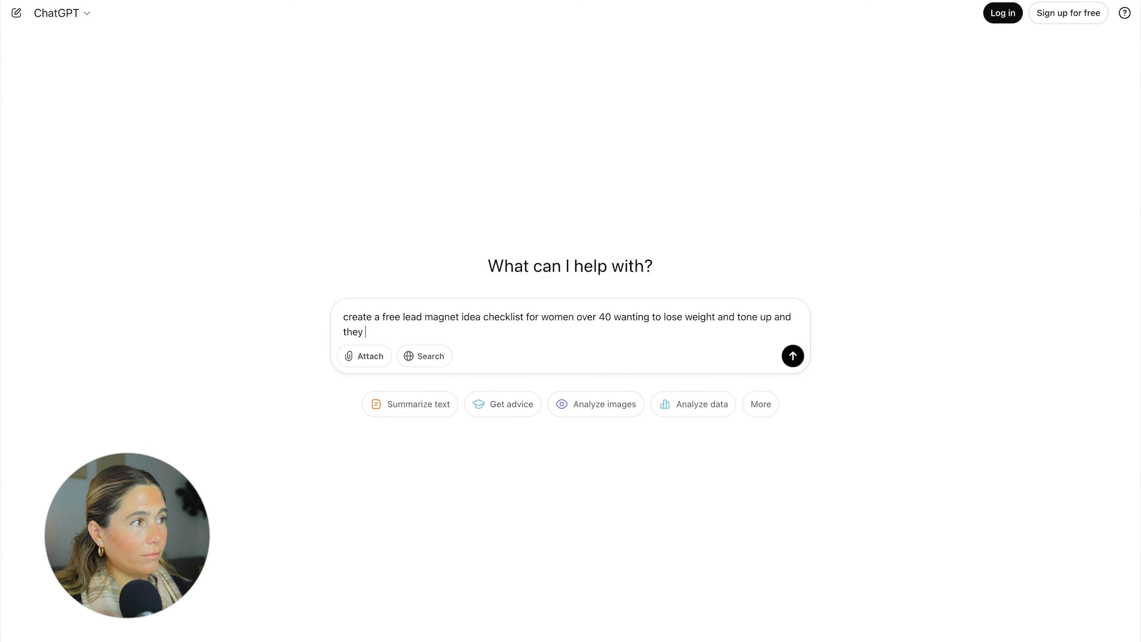
pyautogui.write('feel like their e')
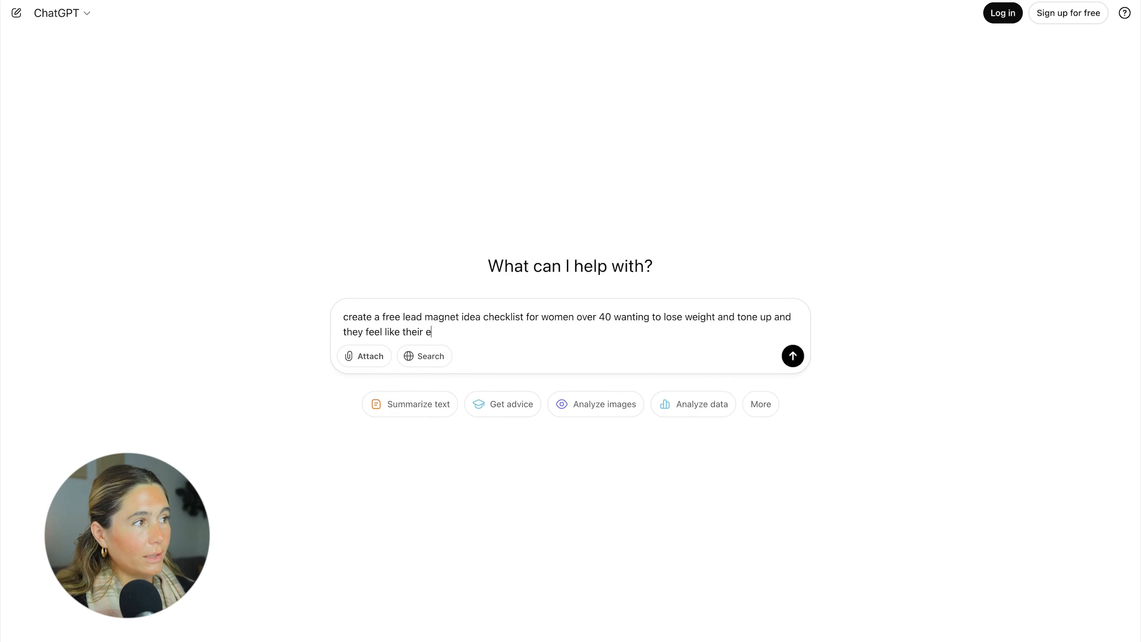
pyautogui.write('r age is getting the')
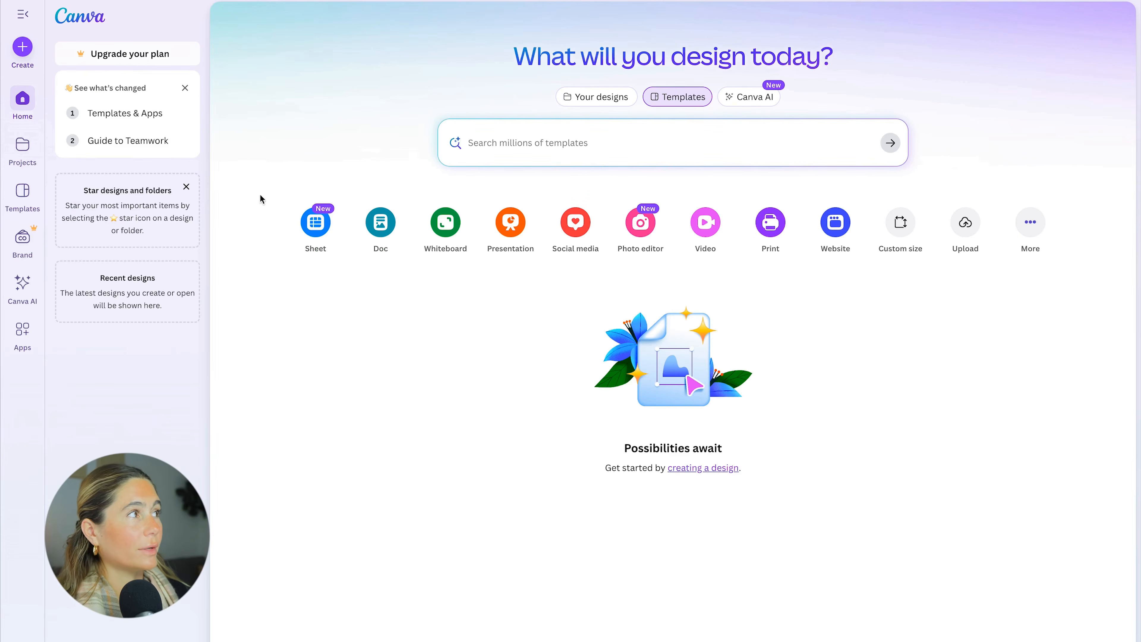
# Step: Switch to Canva, search the design types for "checklist" and create a new US Letter design from it
pyautogui.click(22, 46)
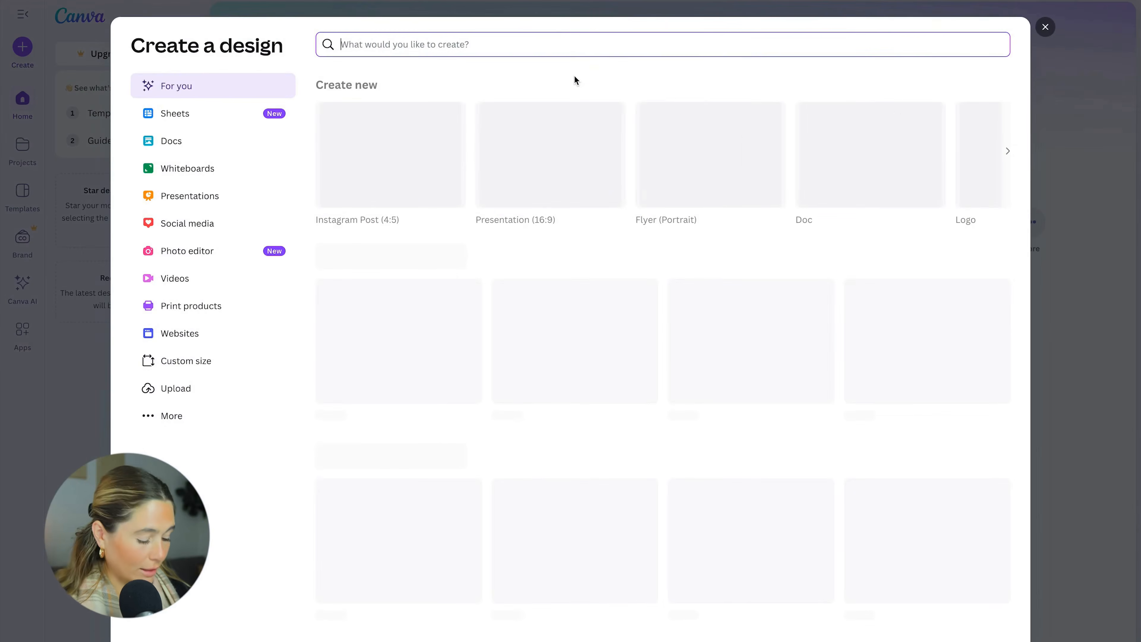
pyautogui.write('checklist')
pyautogui.click(405, 133)
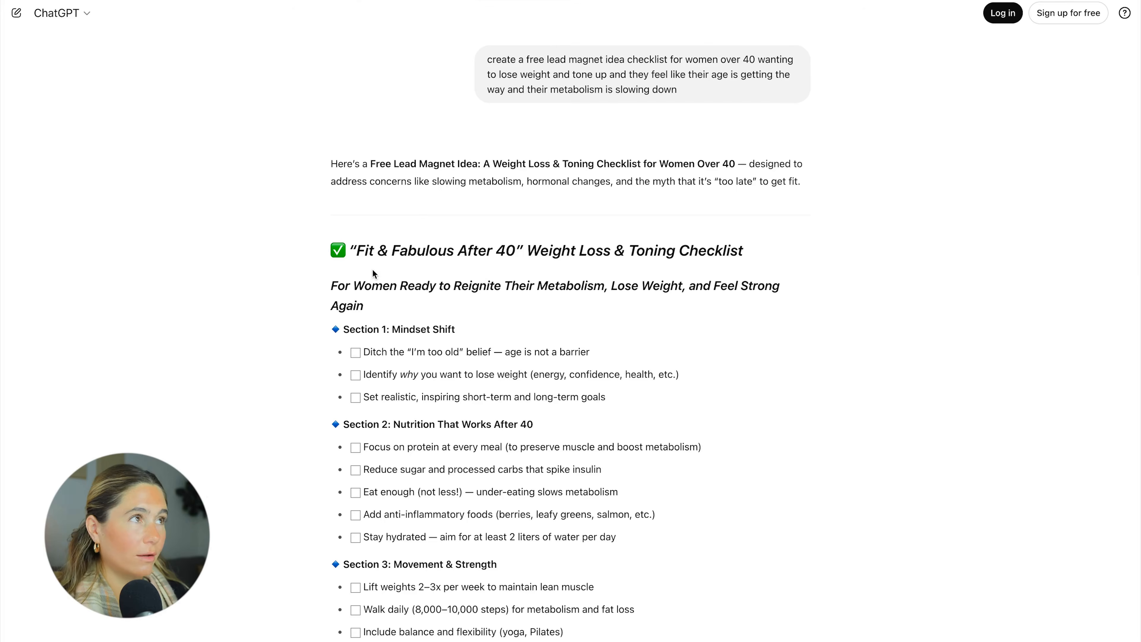
# Step: Copy the checklist from ChatGPT into the Canva page and reduce its font size until the text fits the page
pyautogui.scroll(-3, 373, 273)
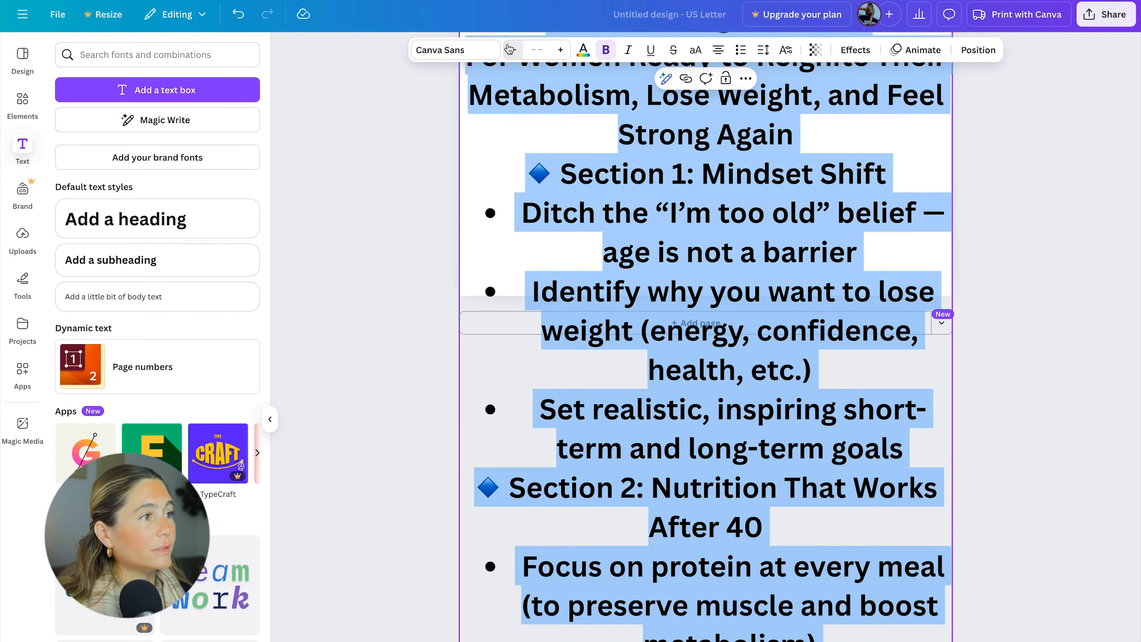
pyautogui.click(509, 49)
pyautogui.click(509, 49)
pyautogui.click(510, 49)
pyautogui.click(510, 50)
pyautogui.click(510, 49)
pyautogui.click(510, 50)
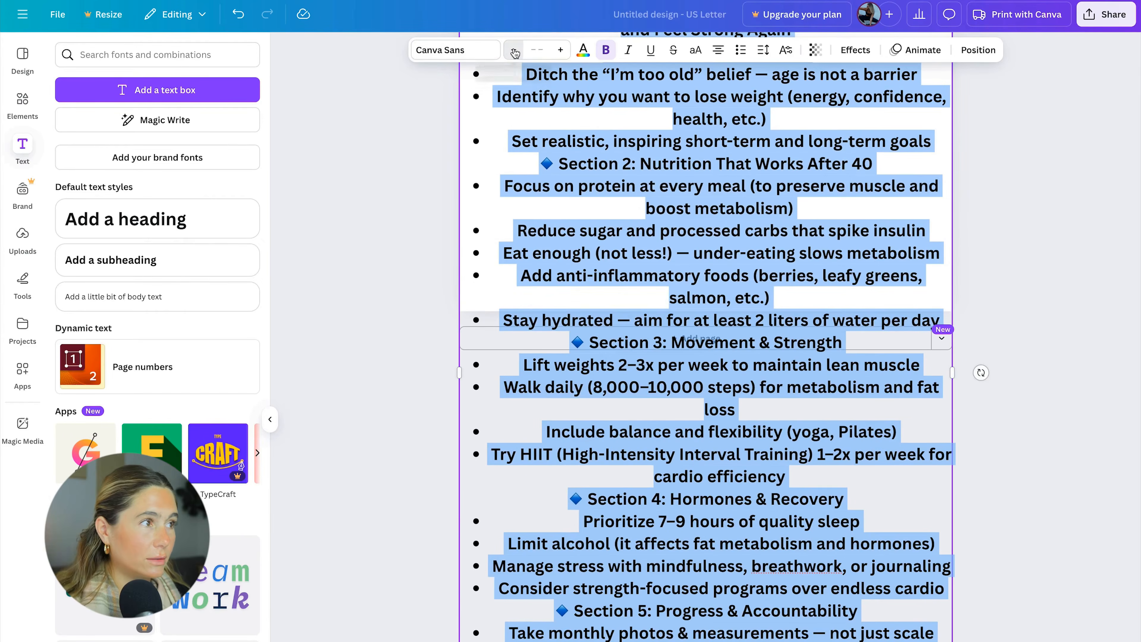
pyautogui.click(514, 50)
pyautogui.click(514, 50)
pyautogui.click(514, 50)
pyautogui.click(514, 50)
pyautogui.click(514, 51)
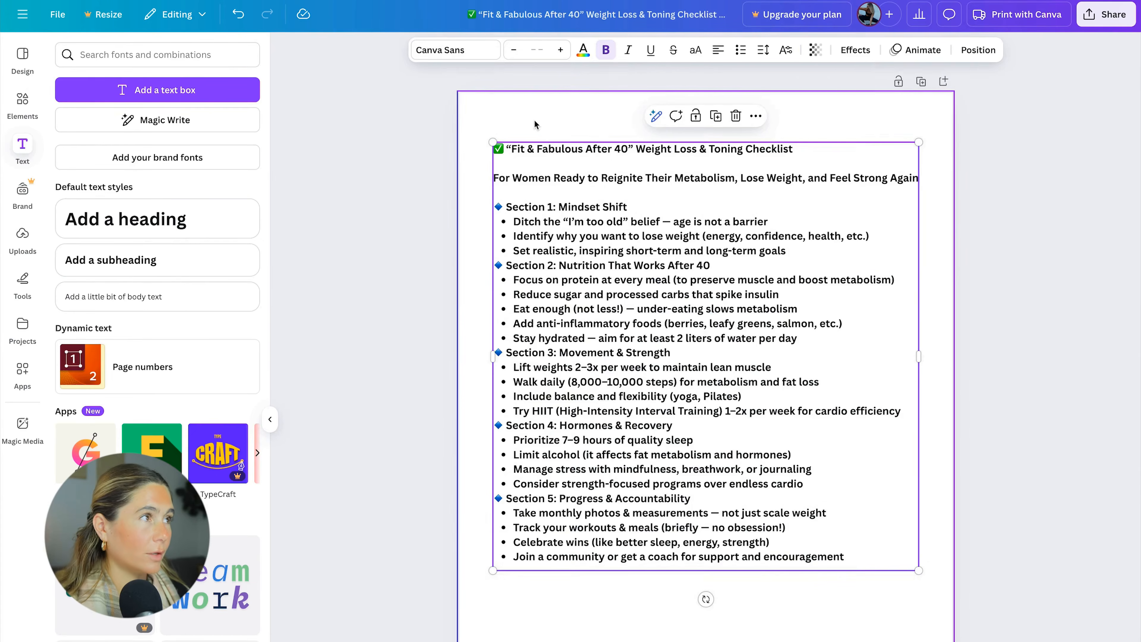
# Step: Set the checklist page's background to a yellow-to-pink gradient
pyautogui.click(534, 119)
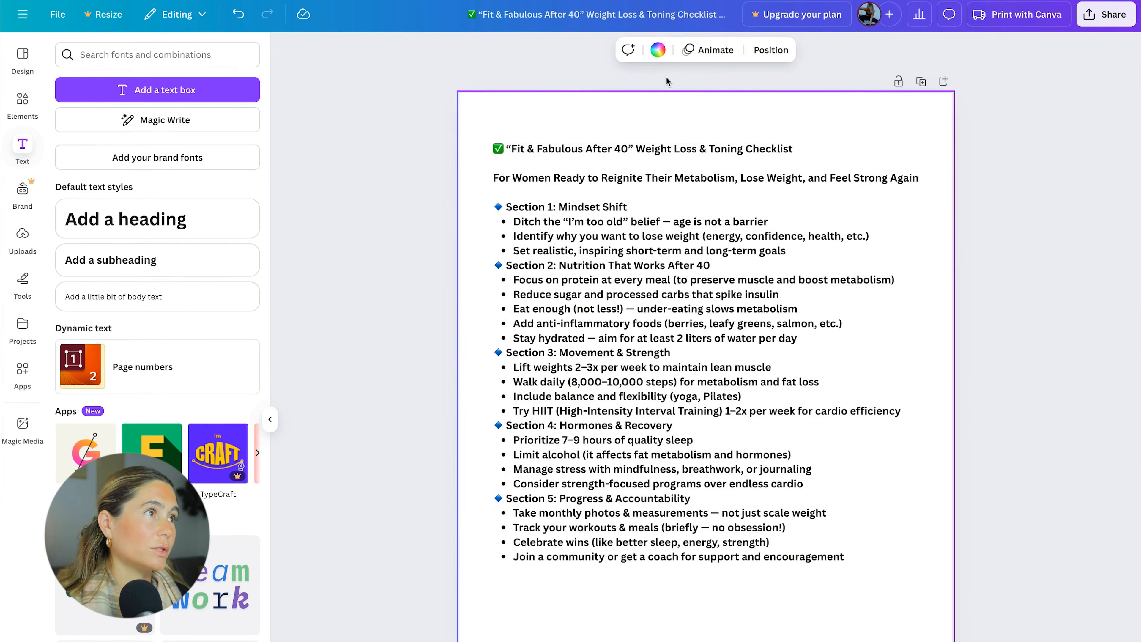
pyautogui.click(657, 50)
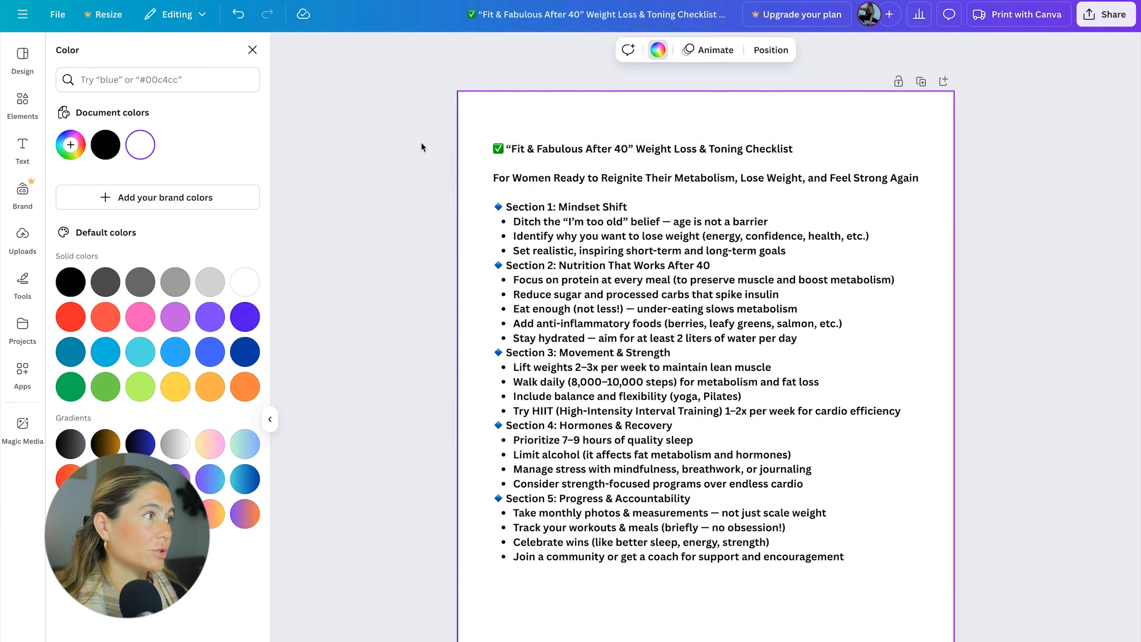
pyautogui.click(76, 284)
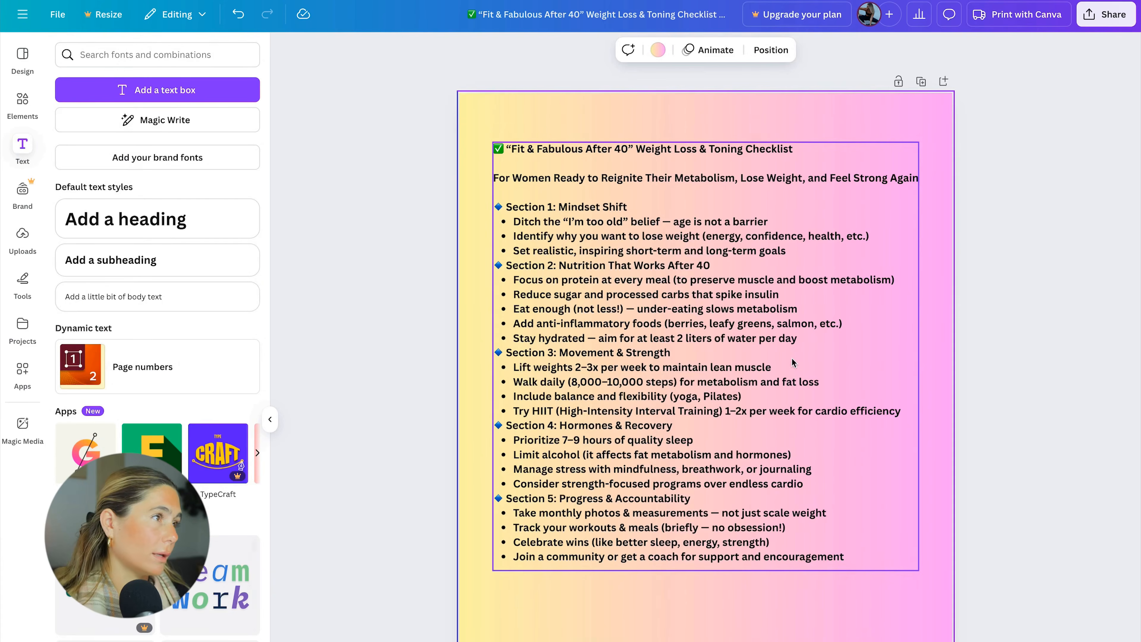
# Step: Narrow the checklist's text box slightly from its left edge and open the design's sharing options
pyautogui.click(791, 356)
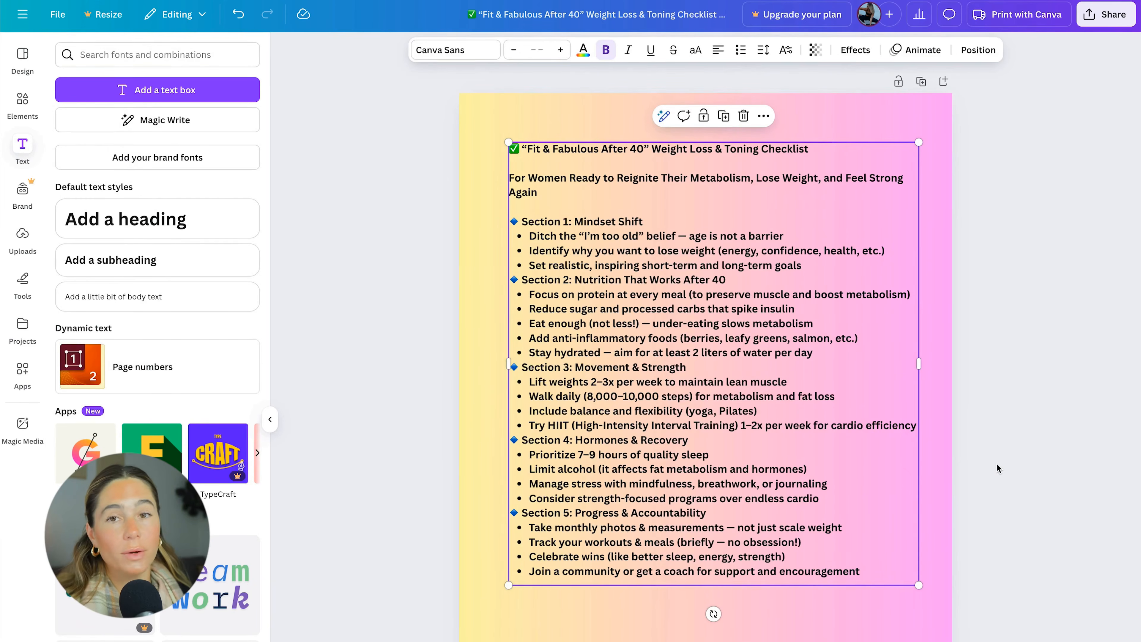
pyautogui.click(1033, 483)
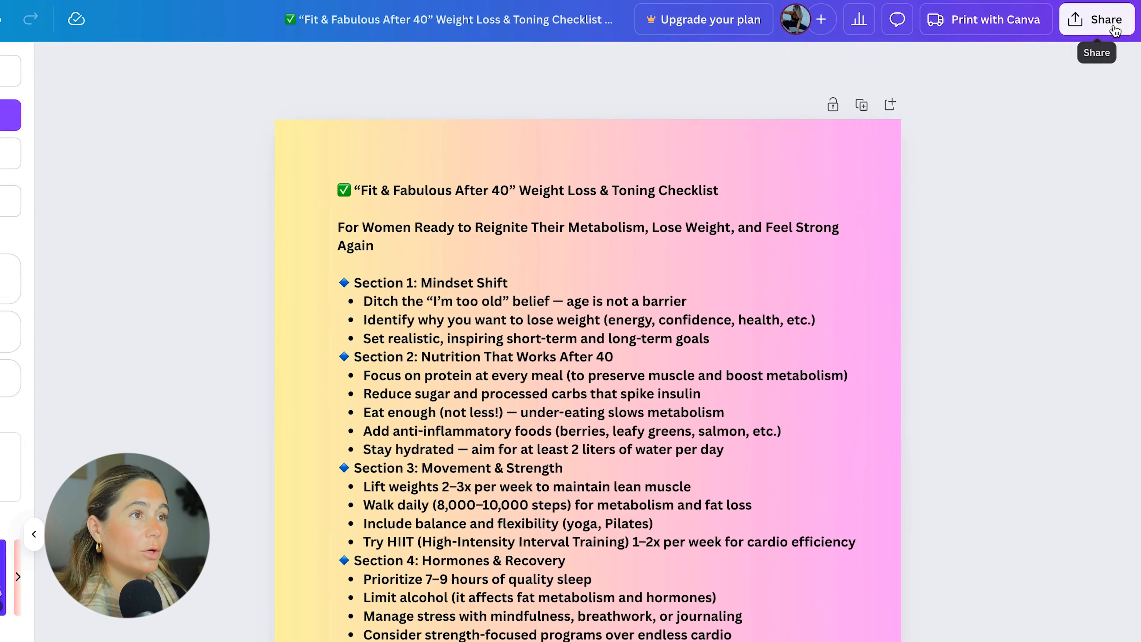
pyautogui.click(1106, 14)
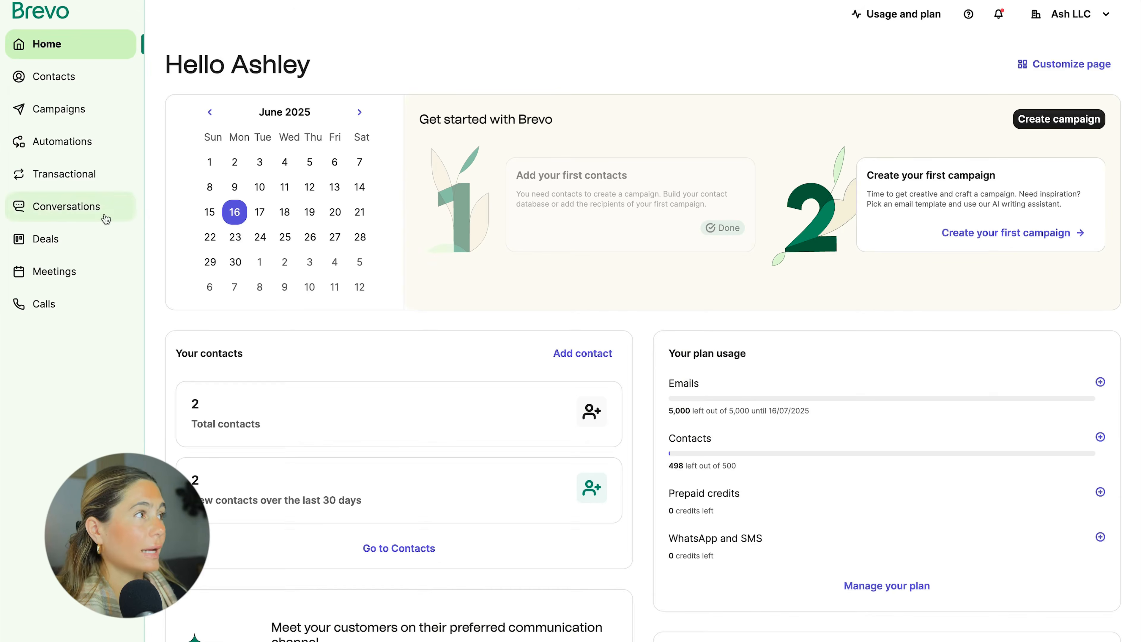
# Step: Switch to Brevo and create a full page/embedded contact form named "Free Fit and fab under 40 lead magnet"
pyautogui.click(58, 81)
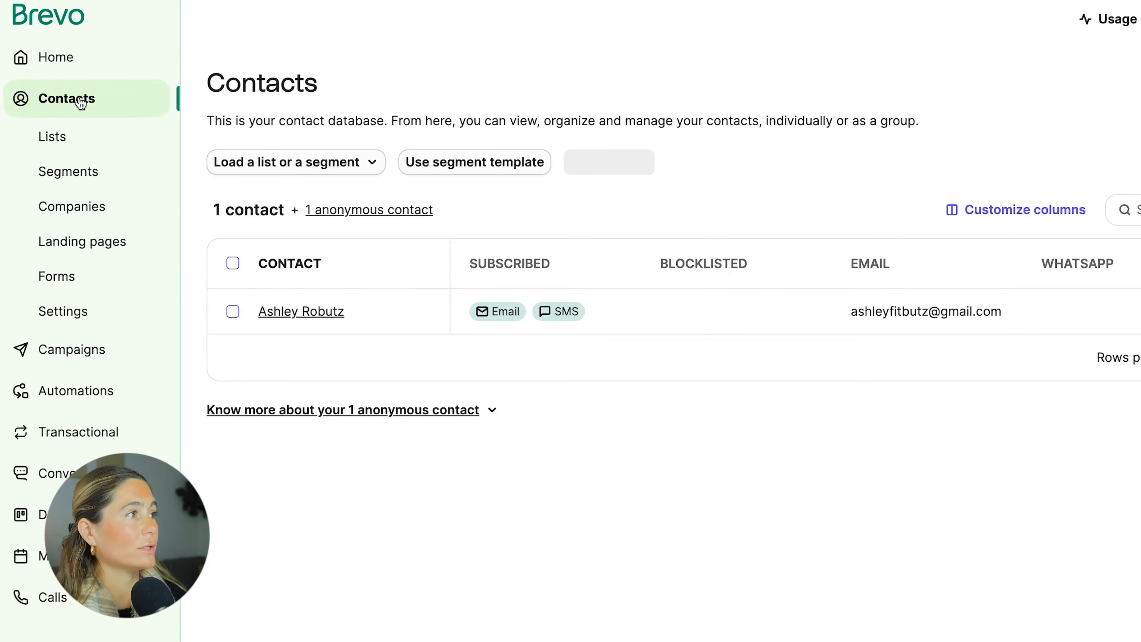
pyautogui.click(84, 290)
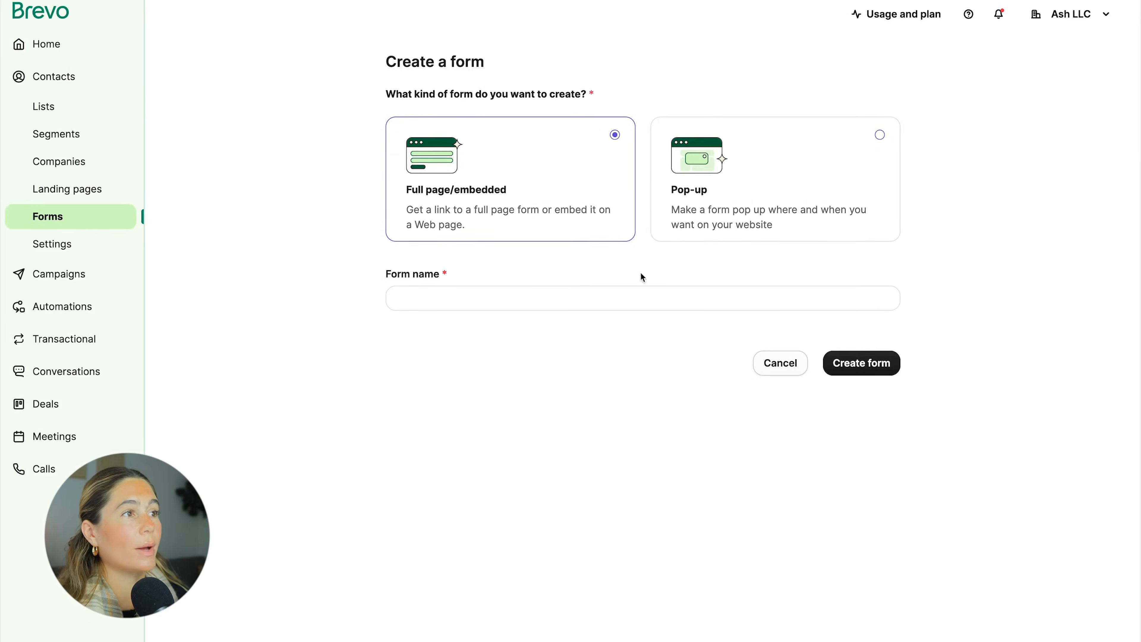
pyautogui.click(642, 297)
pyautogui.write('Ashley R')
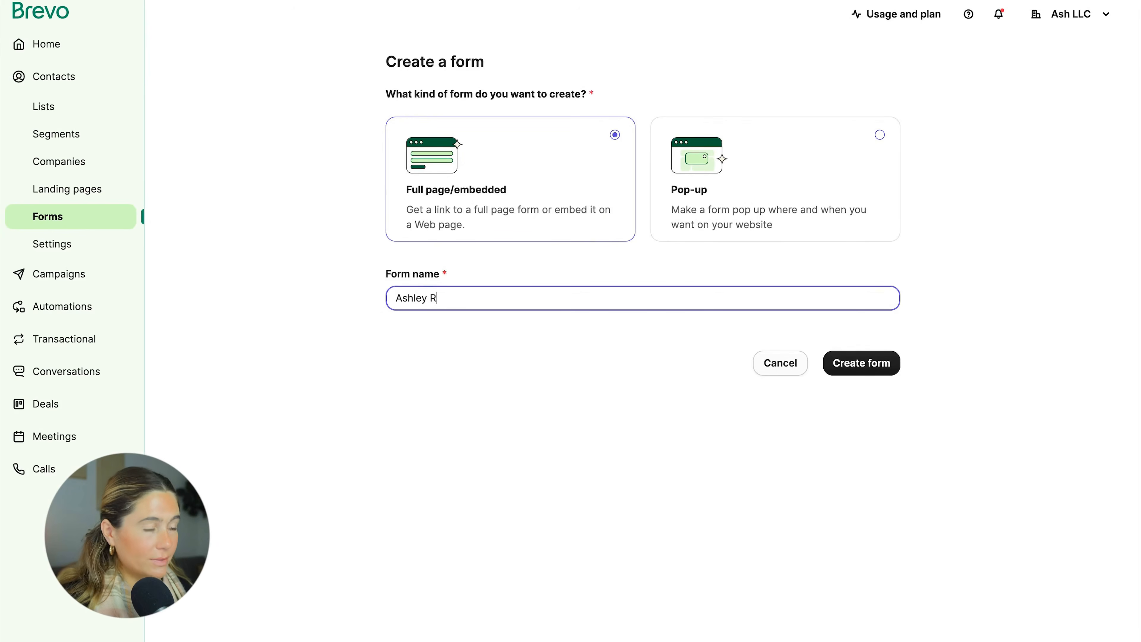
pyautogui.press('BackSpace')
pyautogui.press('BackSpace')
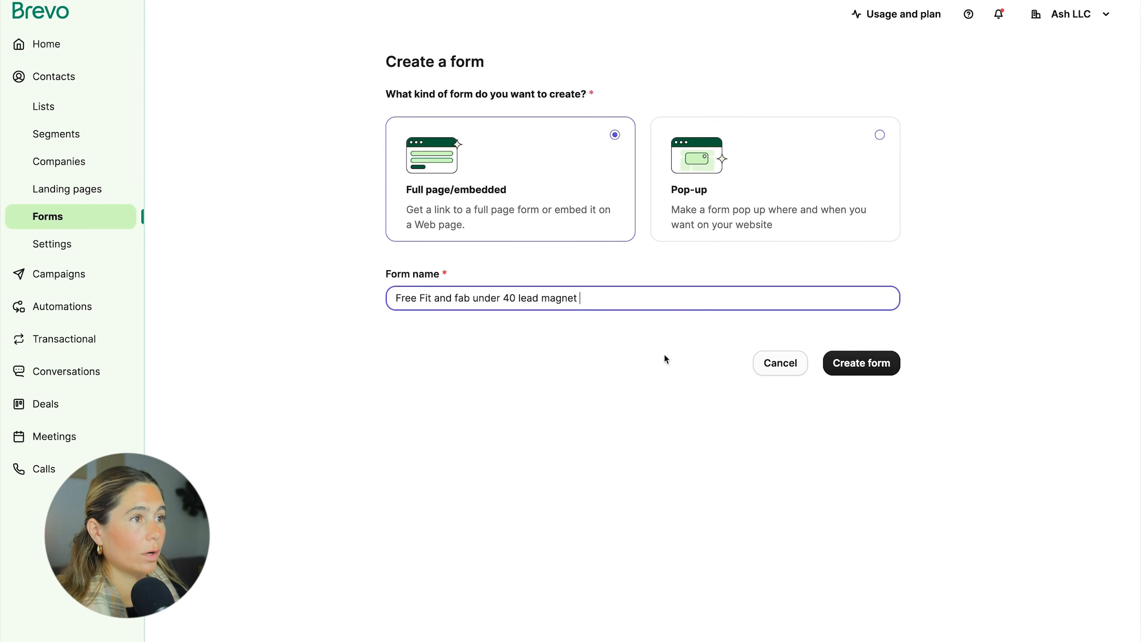
pyautogui.click(883, 364)
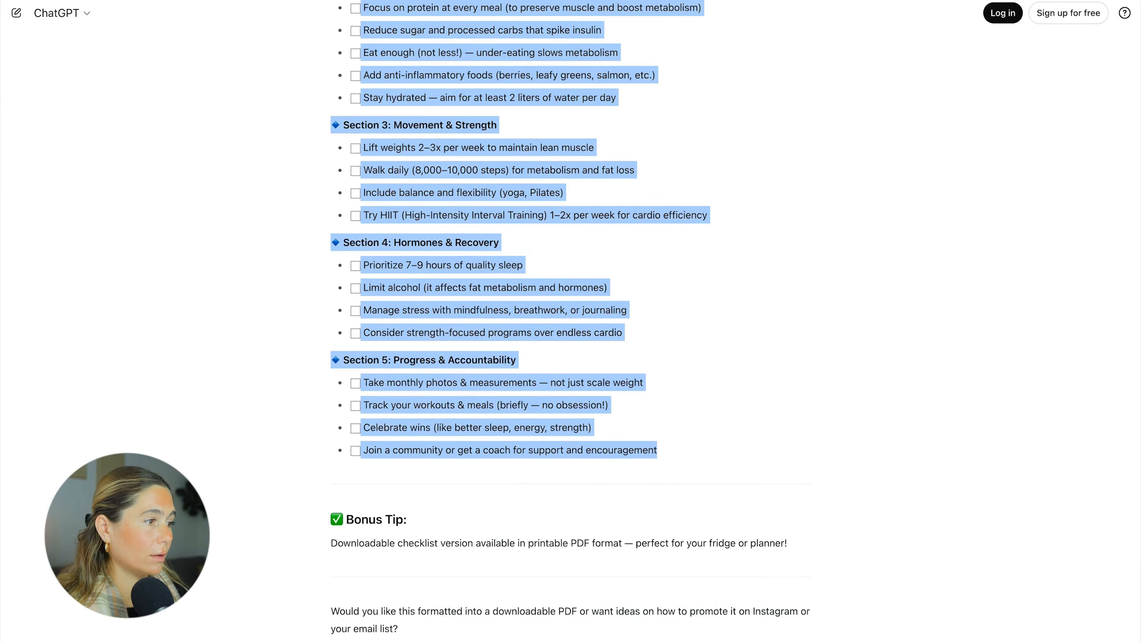
# Step: Switch to ChatGPT and ask for a short landing page for the generated checklist
pyautogui.scroll(-4, 570, 315)
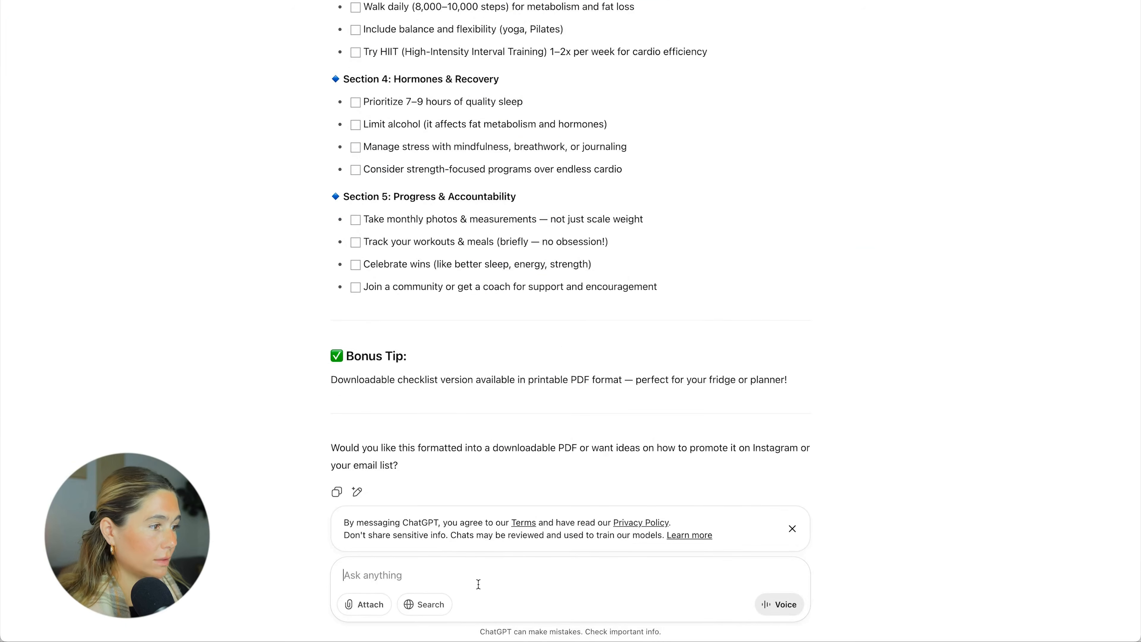
pyautogui.write('cccan you')
pyautogui.press('BackSpace')
pyautogui.press('BackSpace')
pyautogui.press('BackSpace')
pyautogui.write('a short landing page for this')
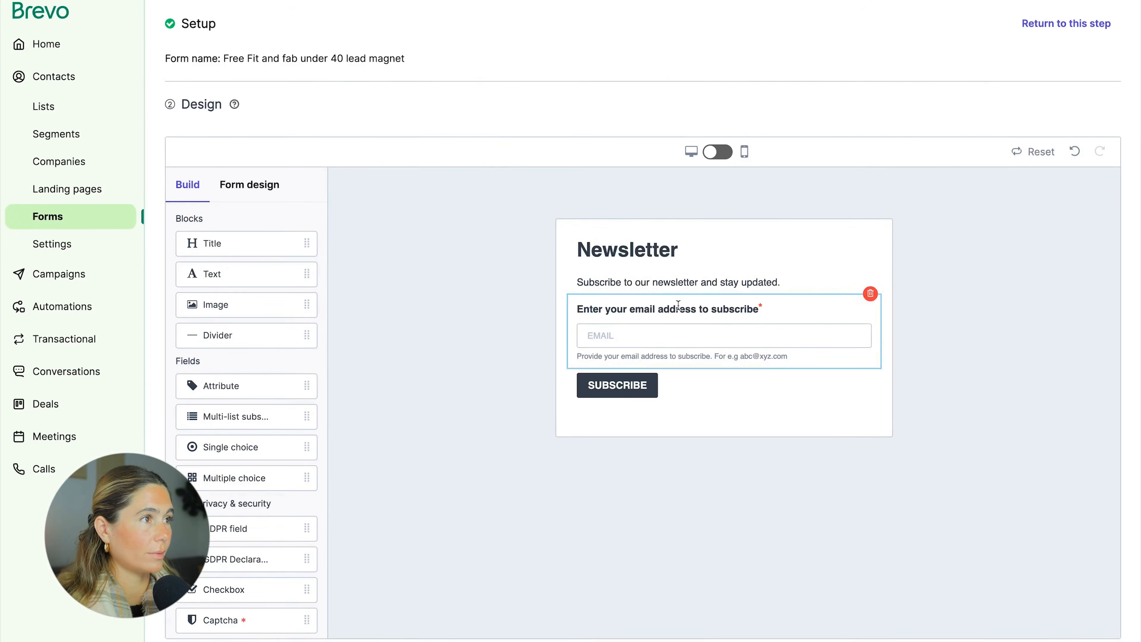
# Step: In the Brevo form, replace the title with "FREE Checklist to Jumpstart Weight Loss & Boost Metabolism for Women 40+" and add the landing page copy
pyautogui.click(683, 250)
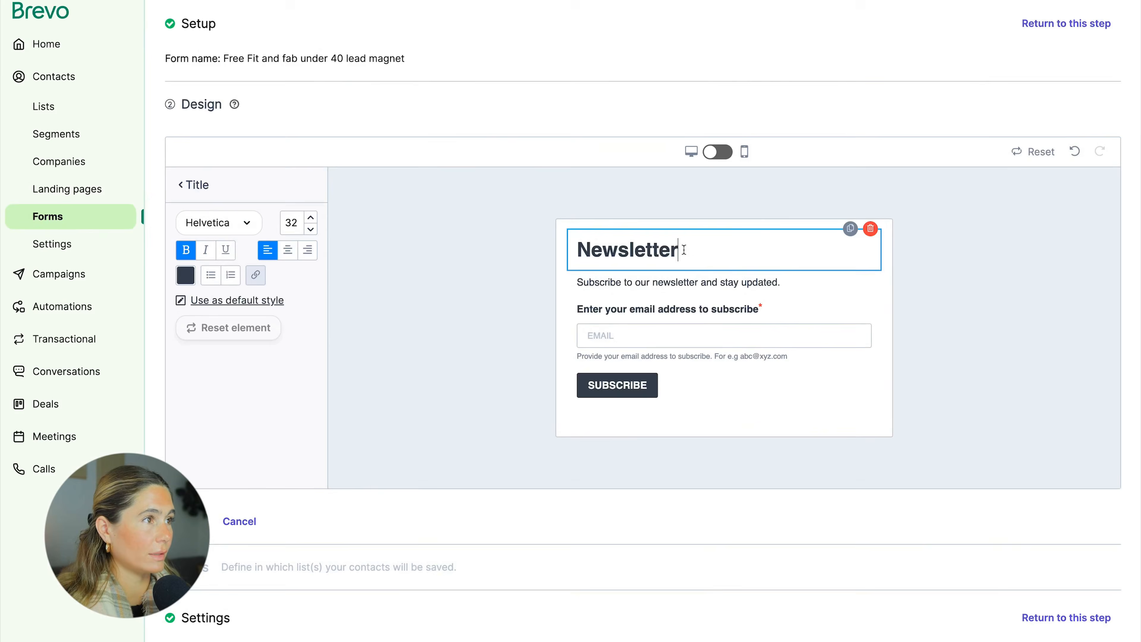
pyautogui.hotkey('ctrl', 'a')
pyautogui.write('FREE Checklist to Jumpstart Weight Loss & Boost Metabolism for Women 40+')
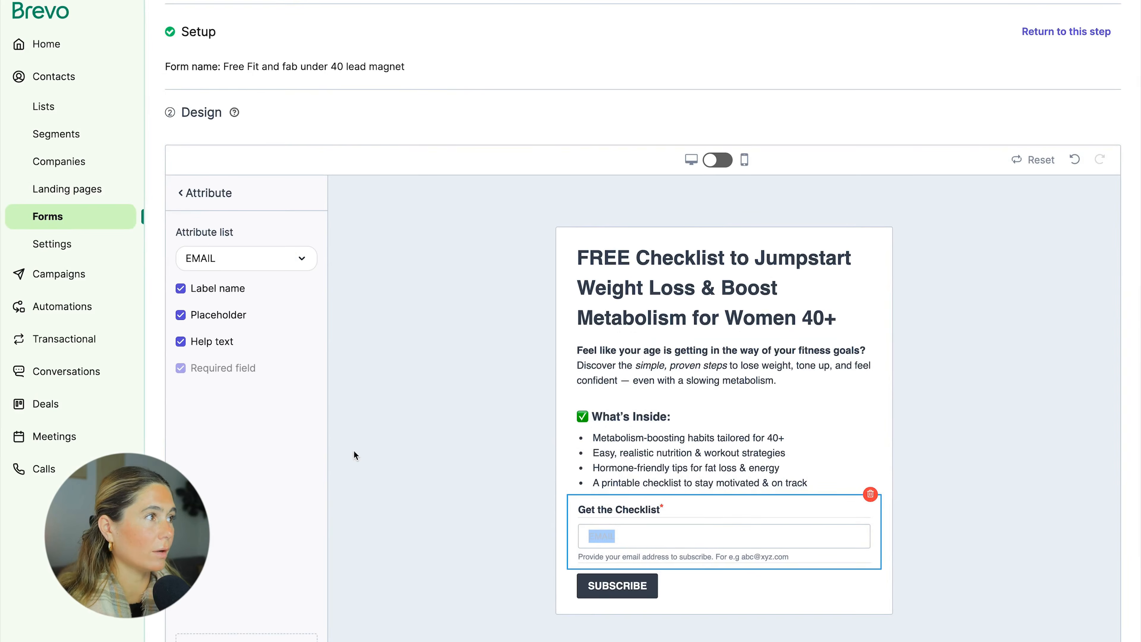
# Step: Set the form's background color to bright pink
pyautogui.click(908, 322)
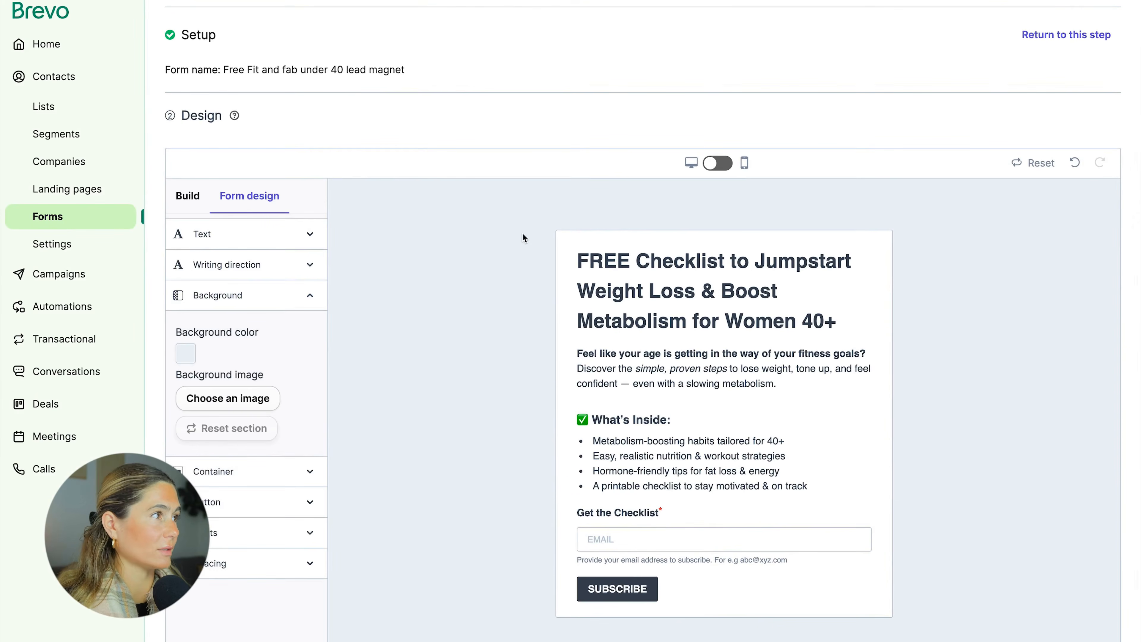
pyautogui.scroll(-1, 191, 351)
pyautogui.click(186, 346)
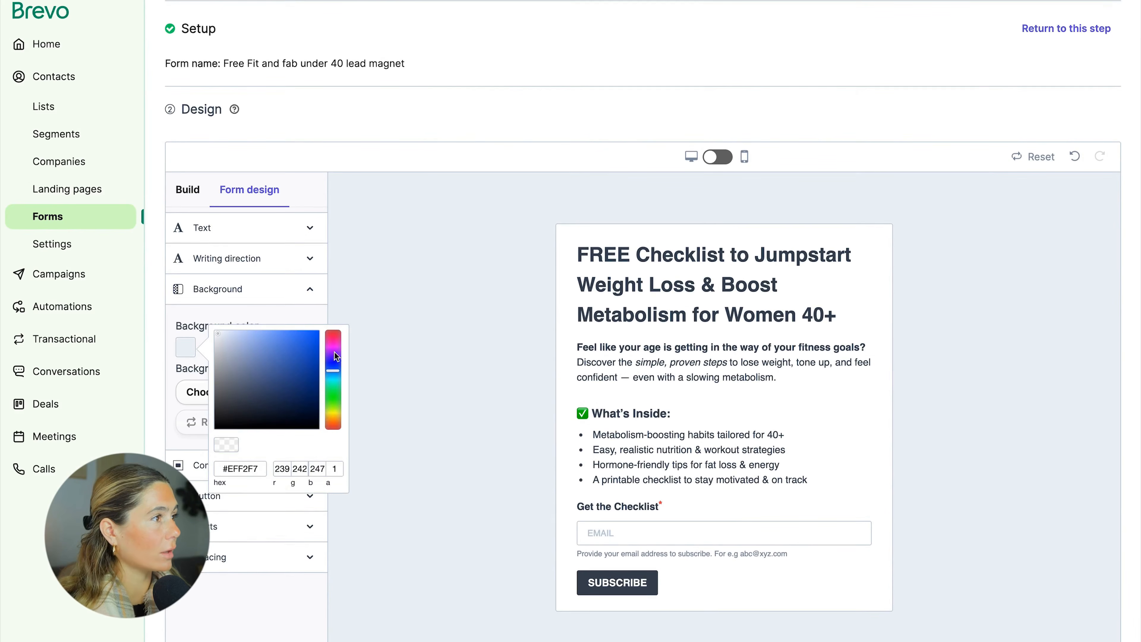
pyautogui.click(334, 342)
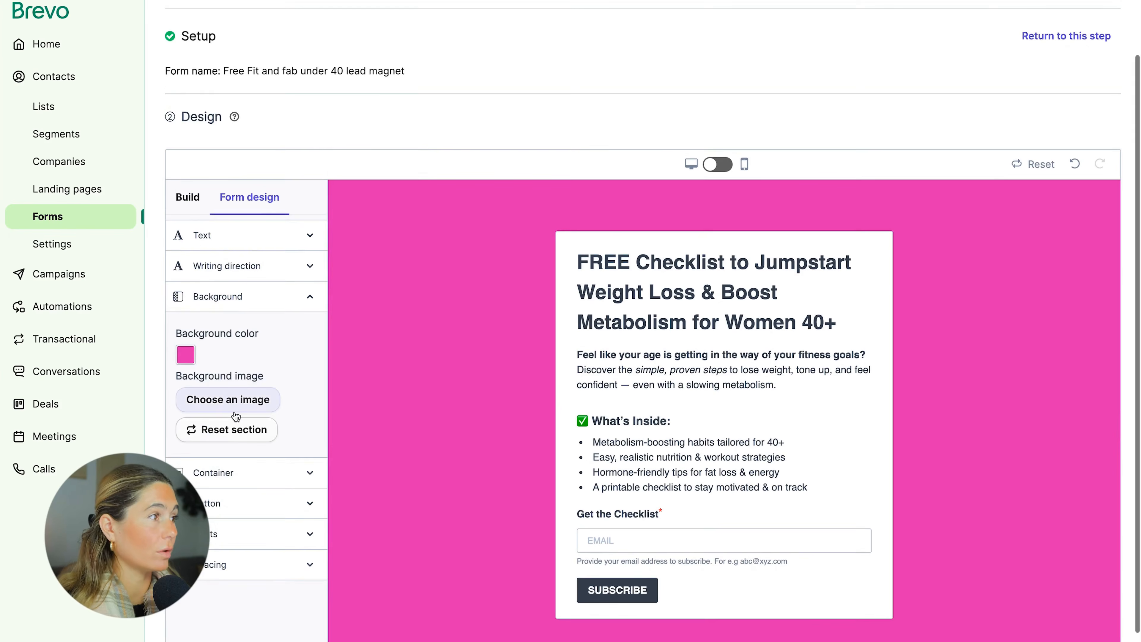
# Step: Set the subscribe button's background color to bright magenta
pyautogui.click(231, 401)
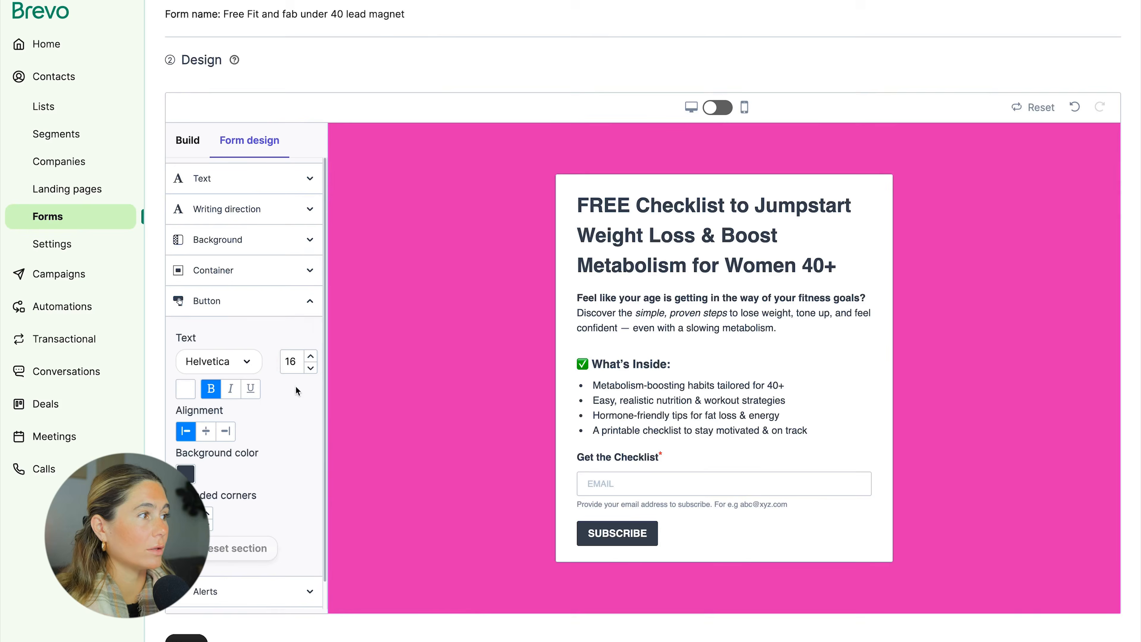
pyautogui.click(185, 472)
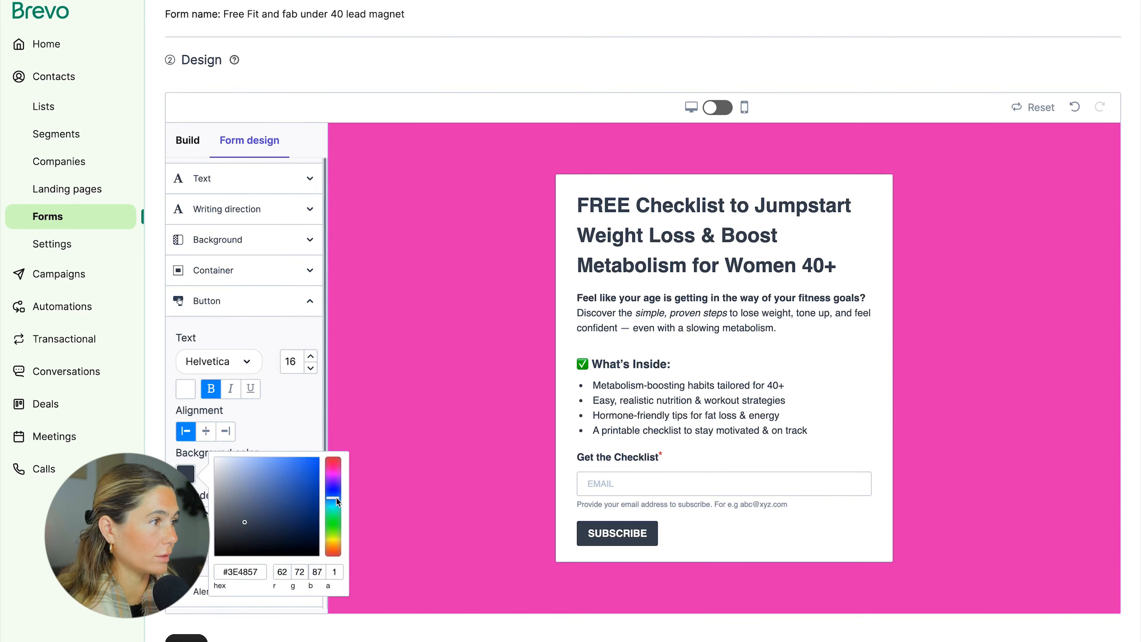
pyautogui.moveTo(337, 516); pyautogui.dragTo(332, 475)
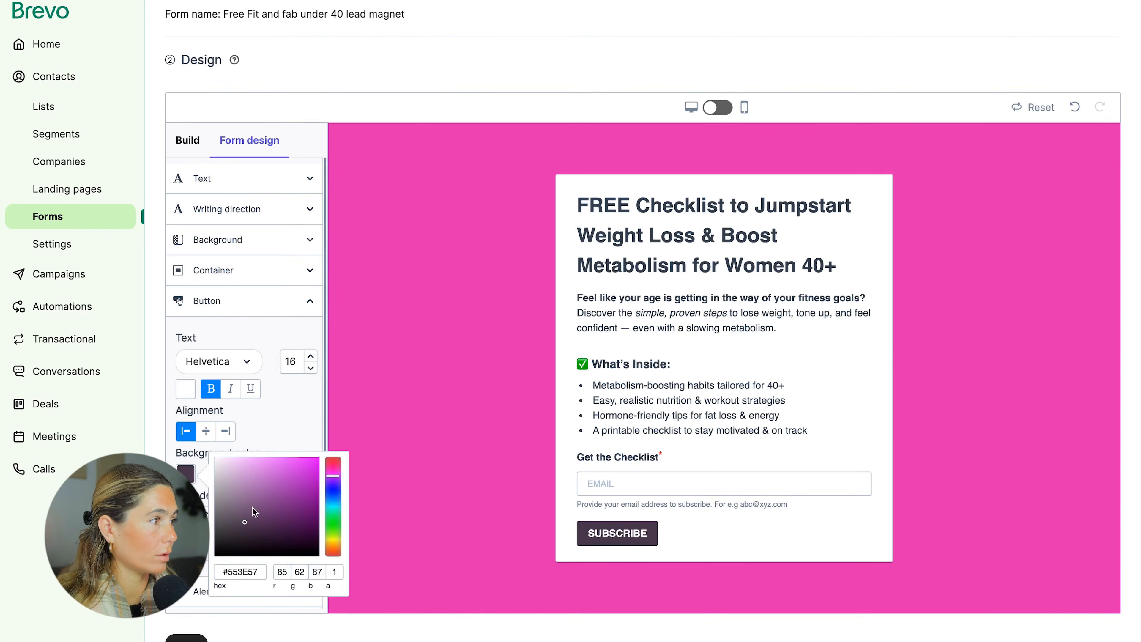
pyautogui.click(298, 462)
pyautogui.click(500, 602)
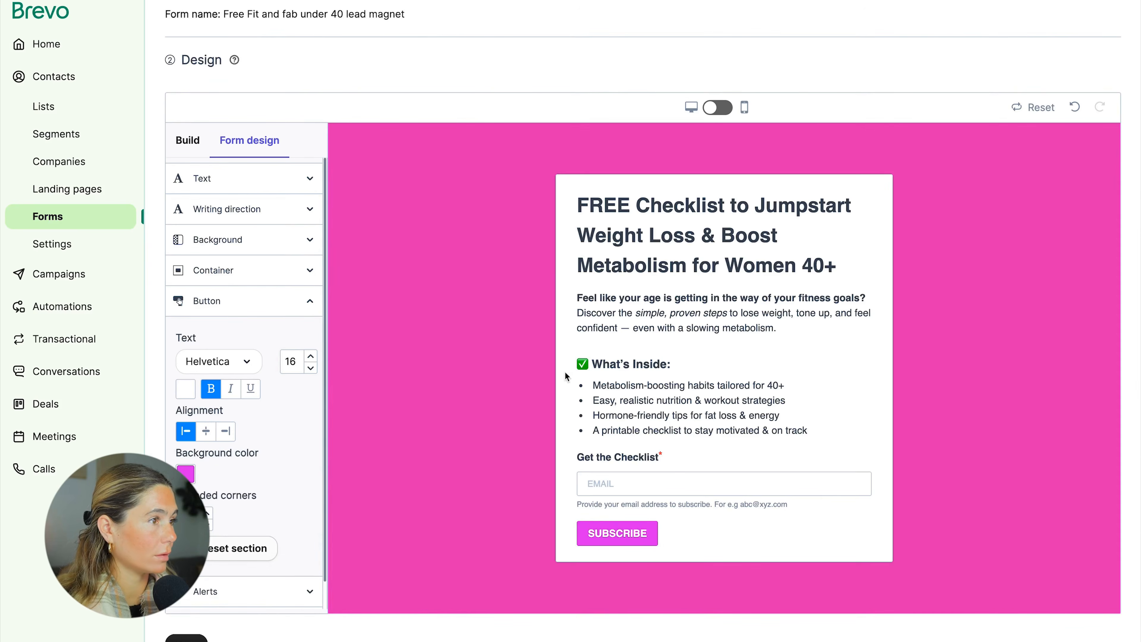
# Step: Change the subscribe button's text to "Grab the list here!" and continue to the form's list selection
pyautogui.click(631, 533)
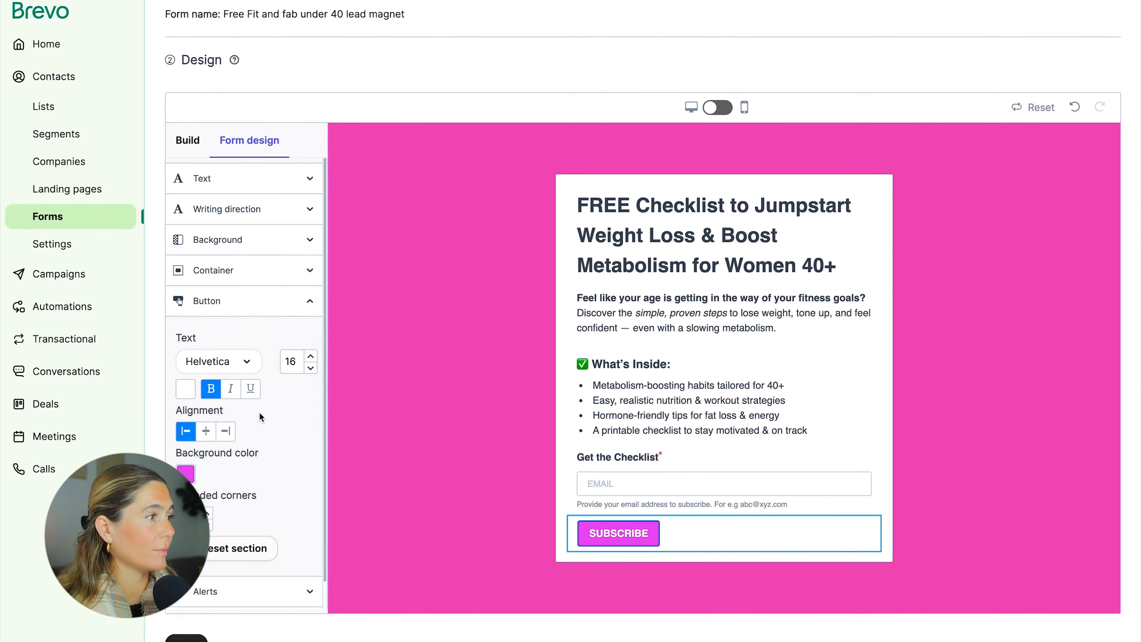
pyautogui.scroll(-5, 260, 413)
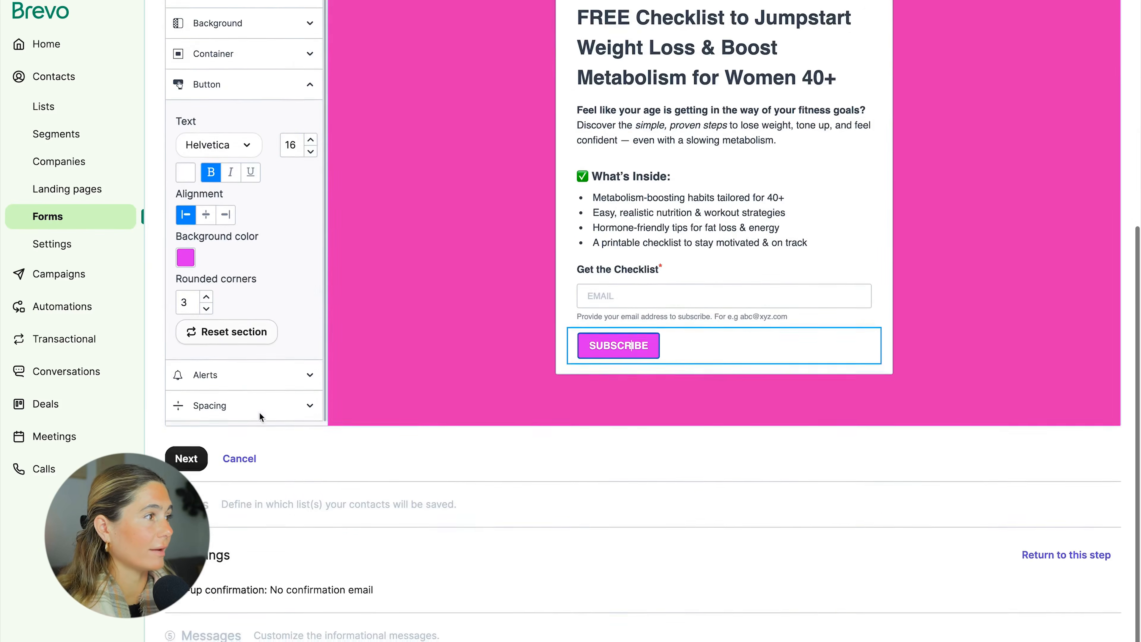
pyautogui.scroll(3, 260, 413)
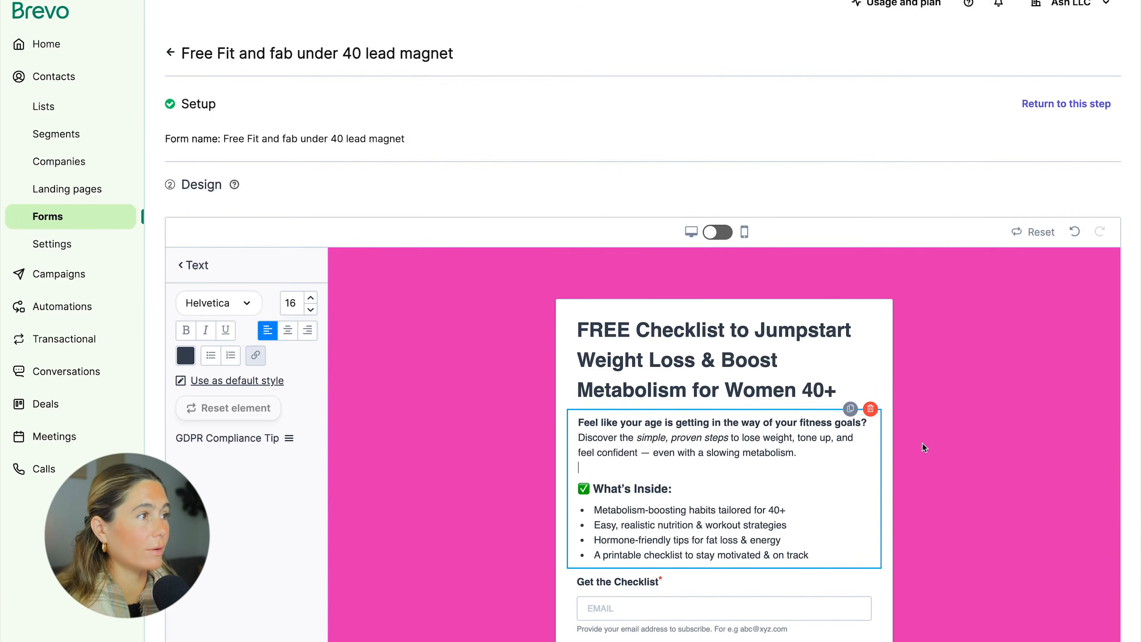
pyautogui.click(942, 444)
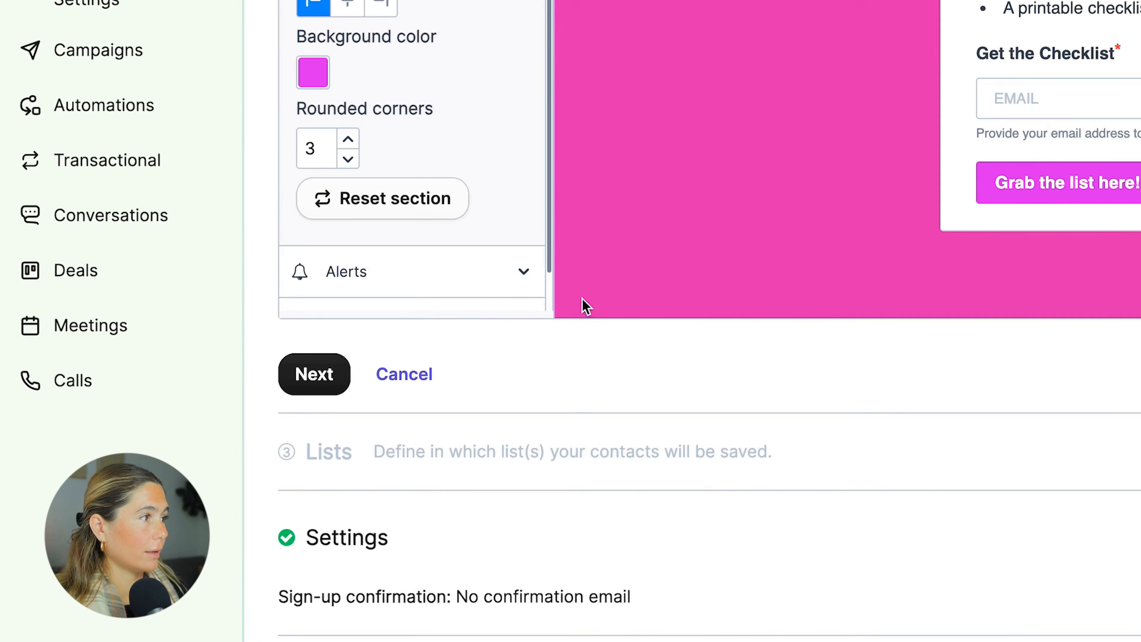
pyautogui.click(313, 384)
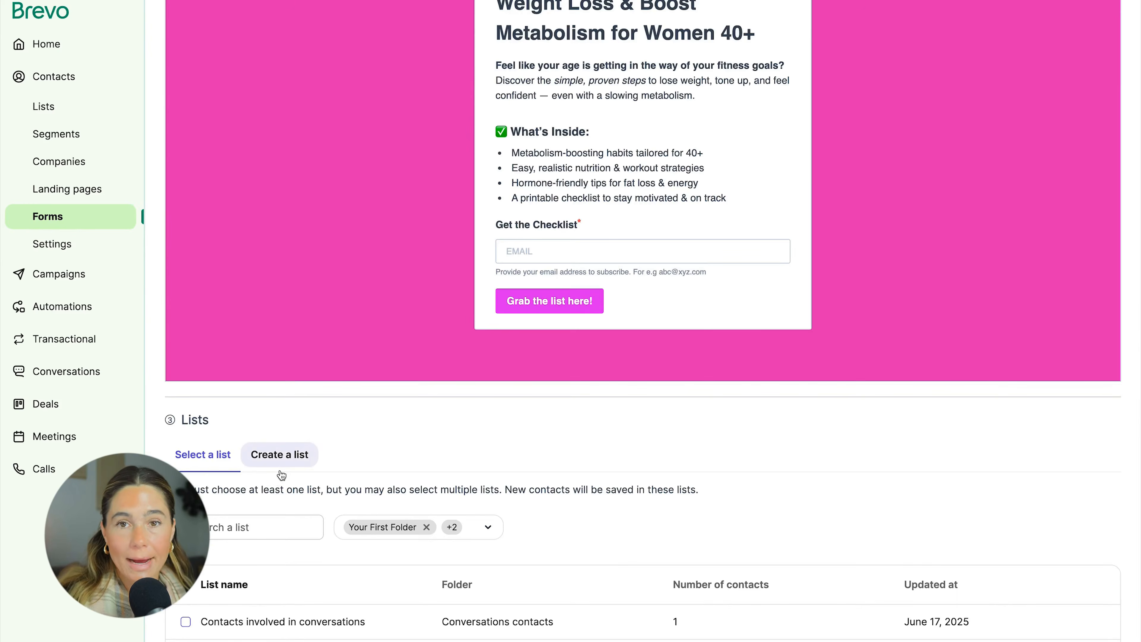
# Step: Return to the form design and add a FIRSTNAME attribute field above the email field
pyautogui.scroll(6, 275, 382)
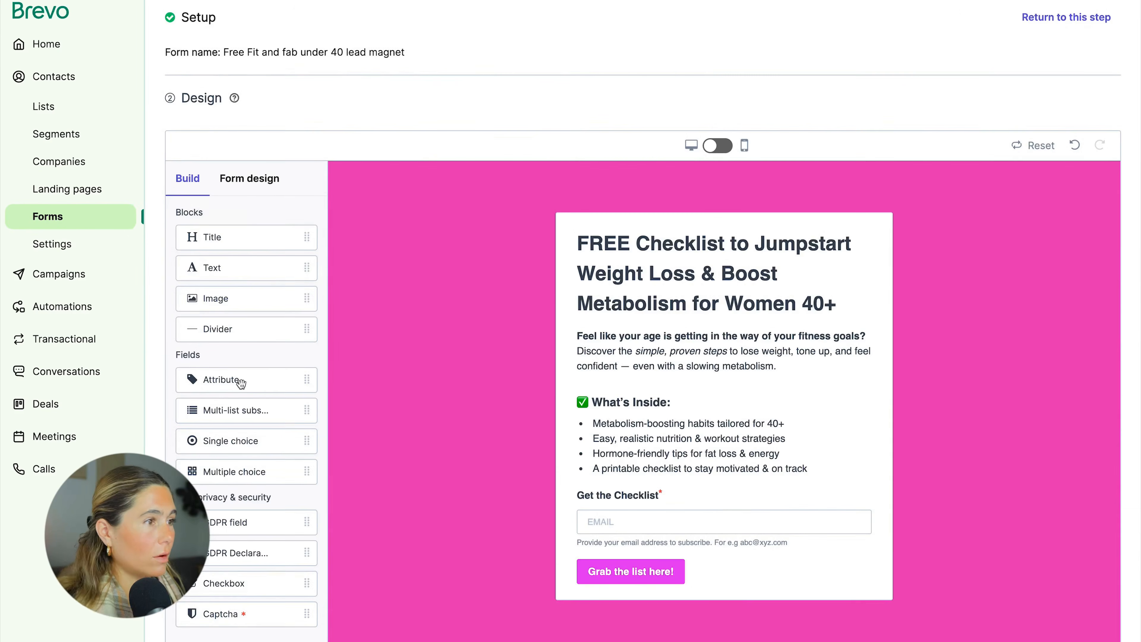
pyautogui.moveTo(220, 382); pyautogui.dragTo(800, 487)
pyautogui.click(245, 254)
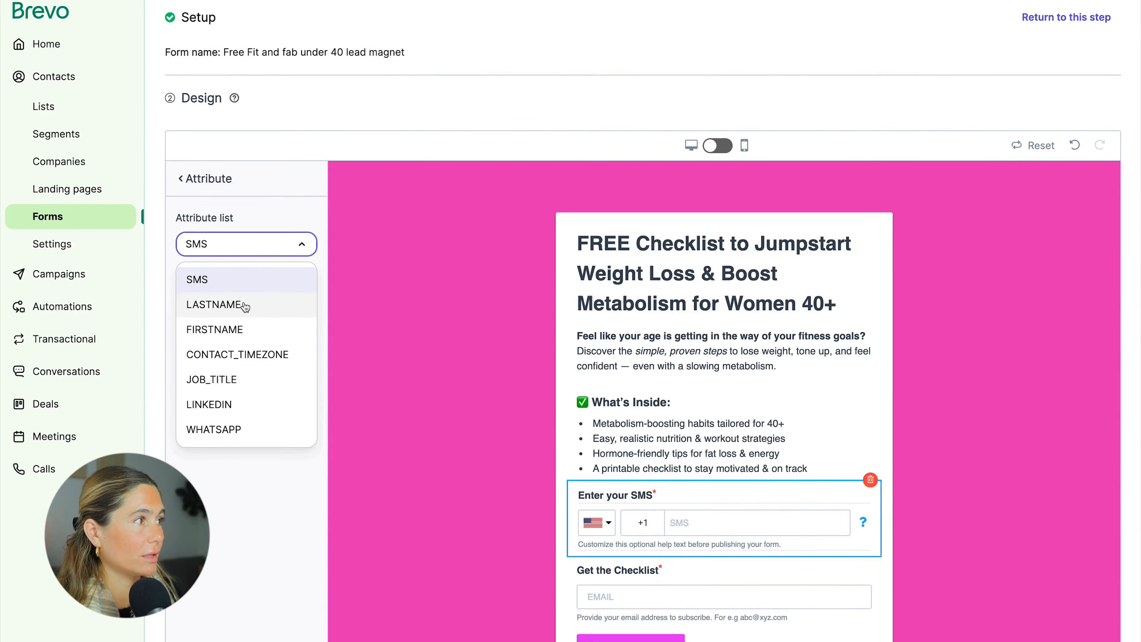
pyautogui.click(238, 329)
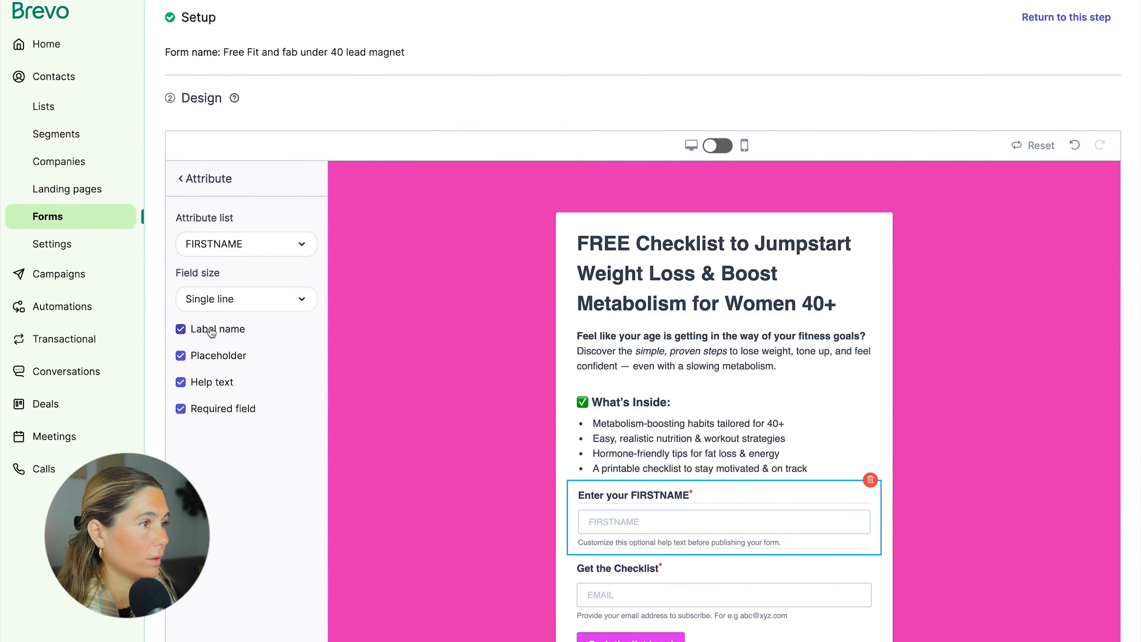
# Step: Label the new field "Enter your FIRST NAME" with placeholder "FIRST NAME", hide the help text on both fields, and finish the design
pyautogui.click(663, 496)
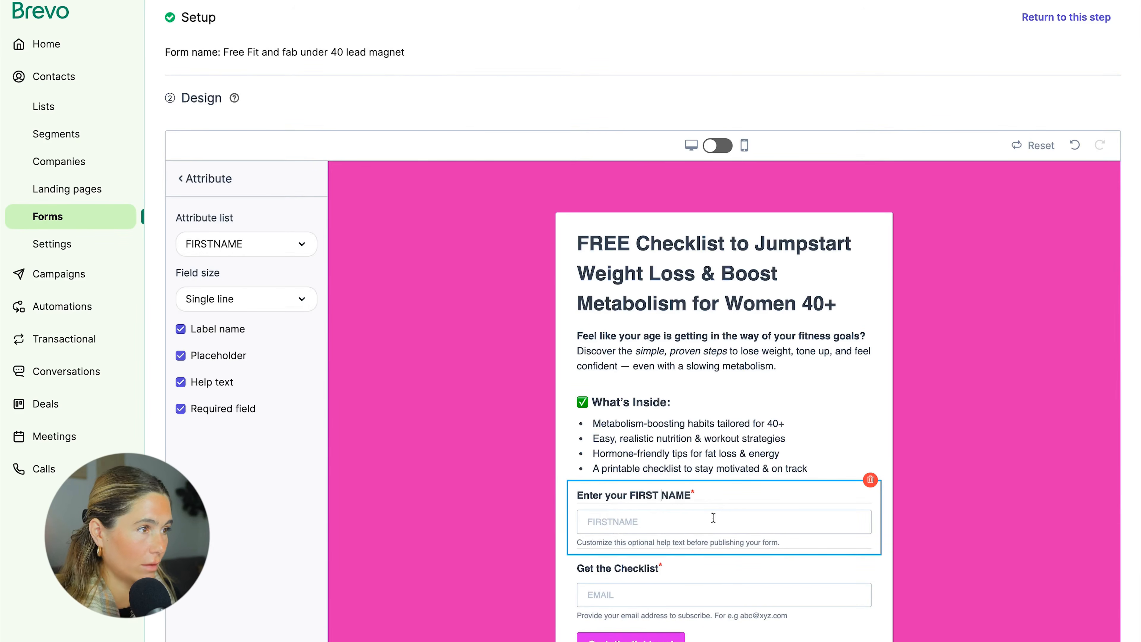
pyautogui.click(222, 357)
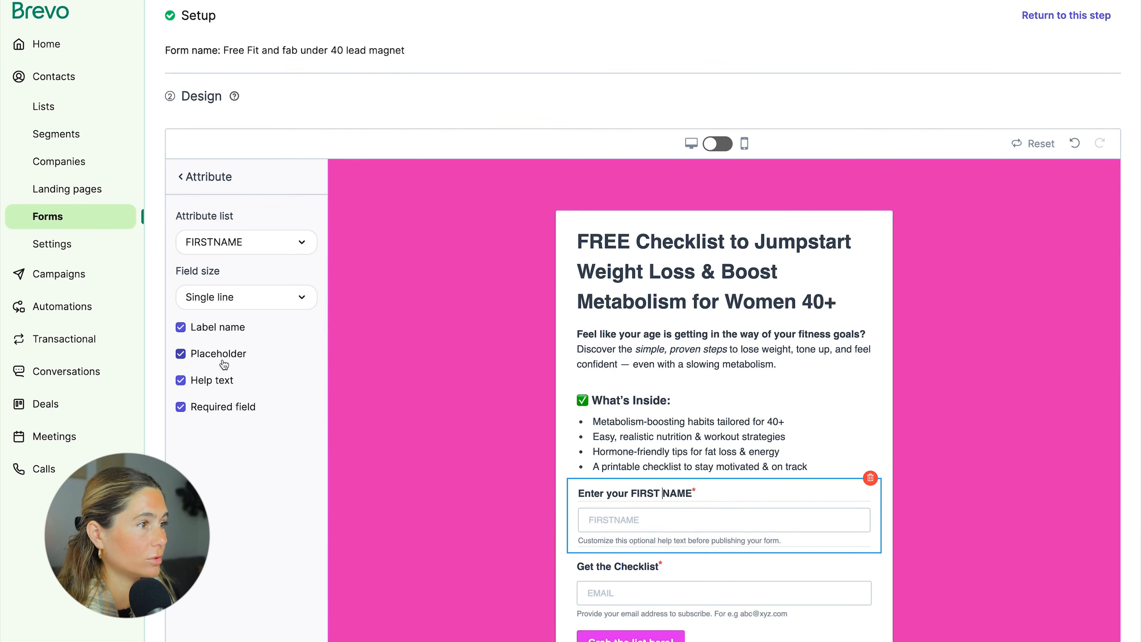
pyautogui.click(224, 363)
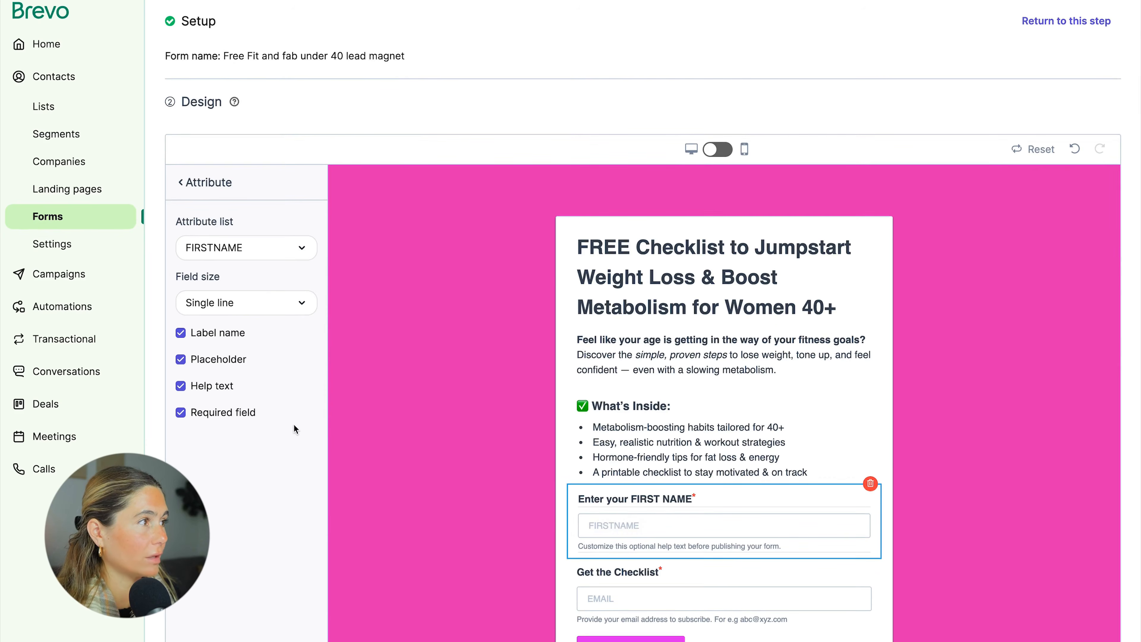
pyautogui.click(181, 386)
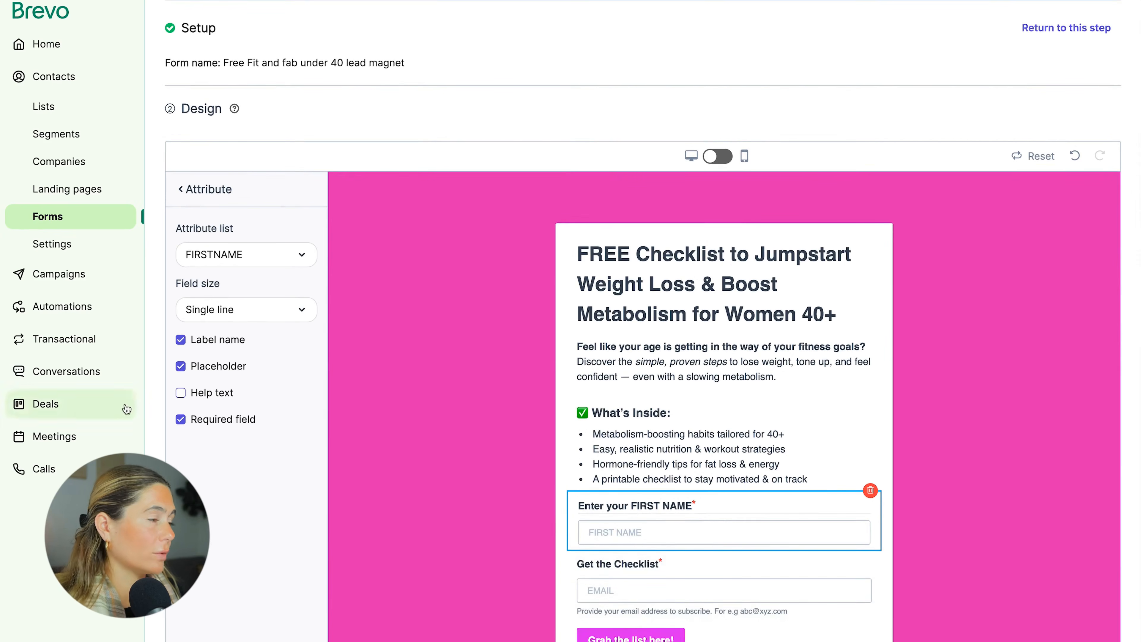
pyautogui.click(217, 397)
pyautogui.click(216, 399)
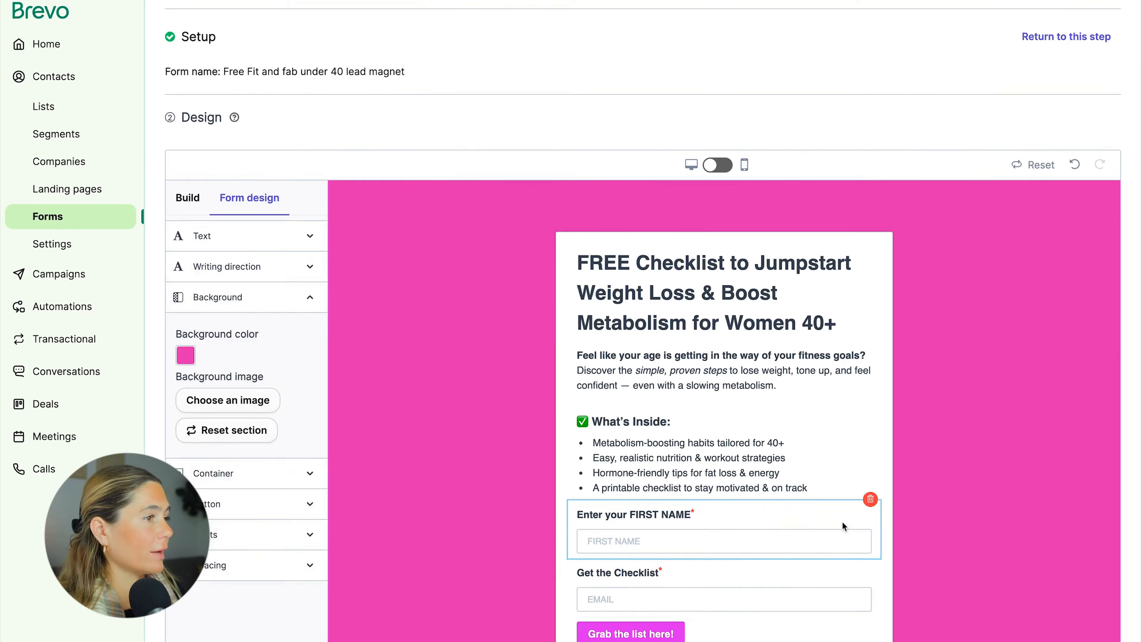
pyautogui.scroll(-6, 843, 521)
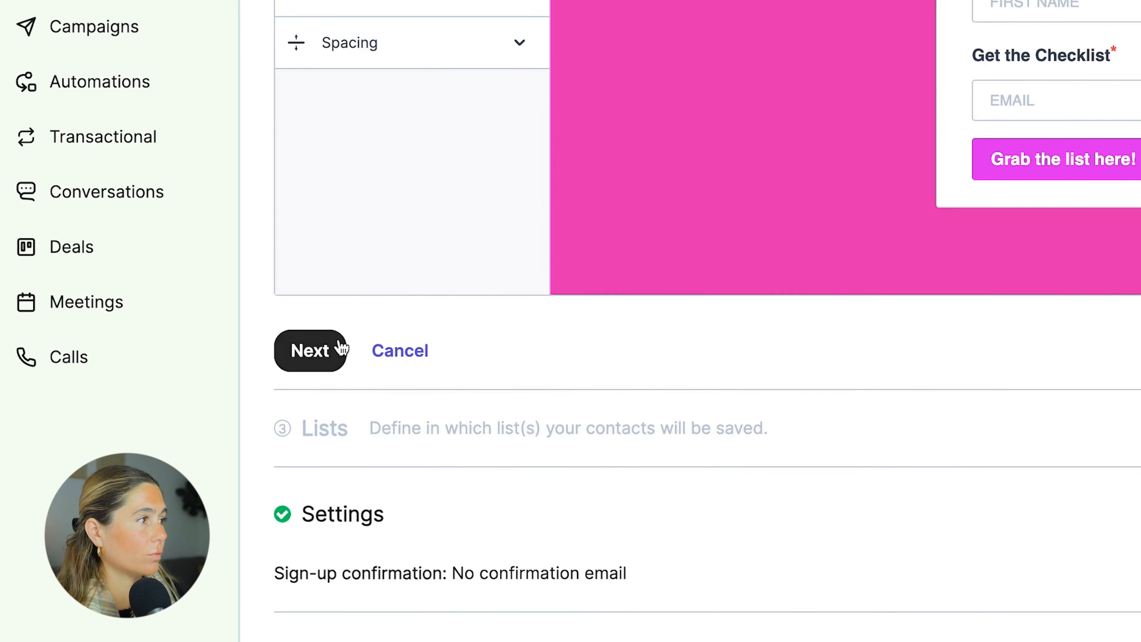
pyautogui.click(337, 350)
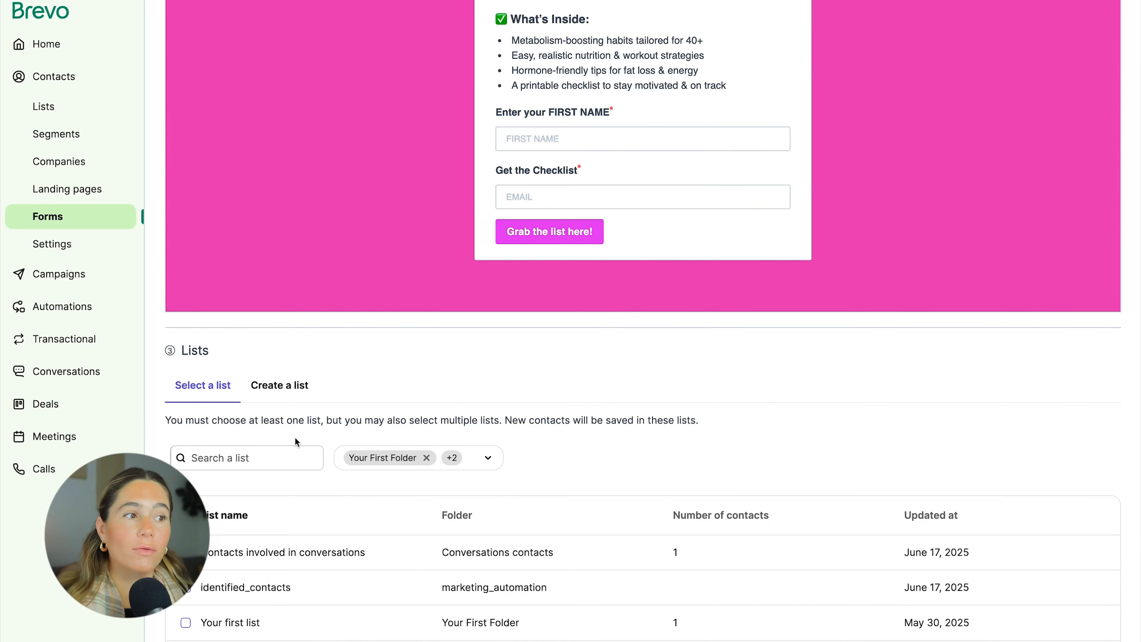
# Step: Create a contact list named "Fab 40 lead magnet" for the form's new contacts
pyautogui.scroll(-1, 273, 442)
pyautogui.scroll(-5, 272, 442)
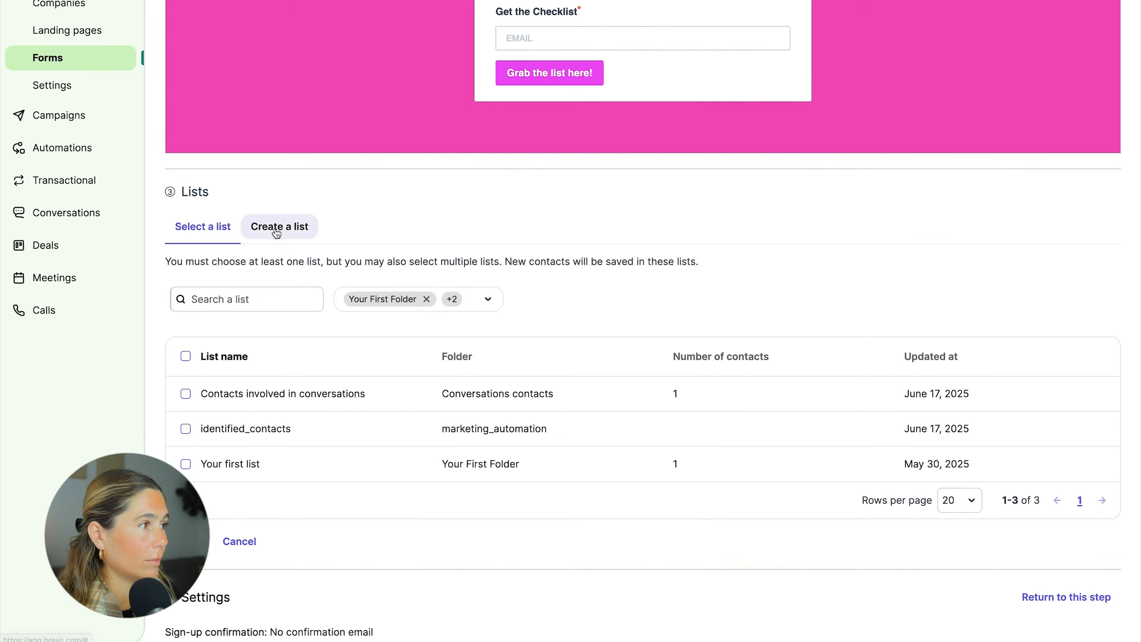
pyautogui.click(286, 235)
pyautogui.click(219, 282)
pyautogui.write('Fab 40 lead magnet')
pyautogui.press('Return')
# Step: Set the sign-up confirmation to a simple confirmation email and accept the default form messages
pyautogui.scroll(-3, 527, 297)
pyautogui.click(189, 419)
pyautogui.click(286, 310)
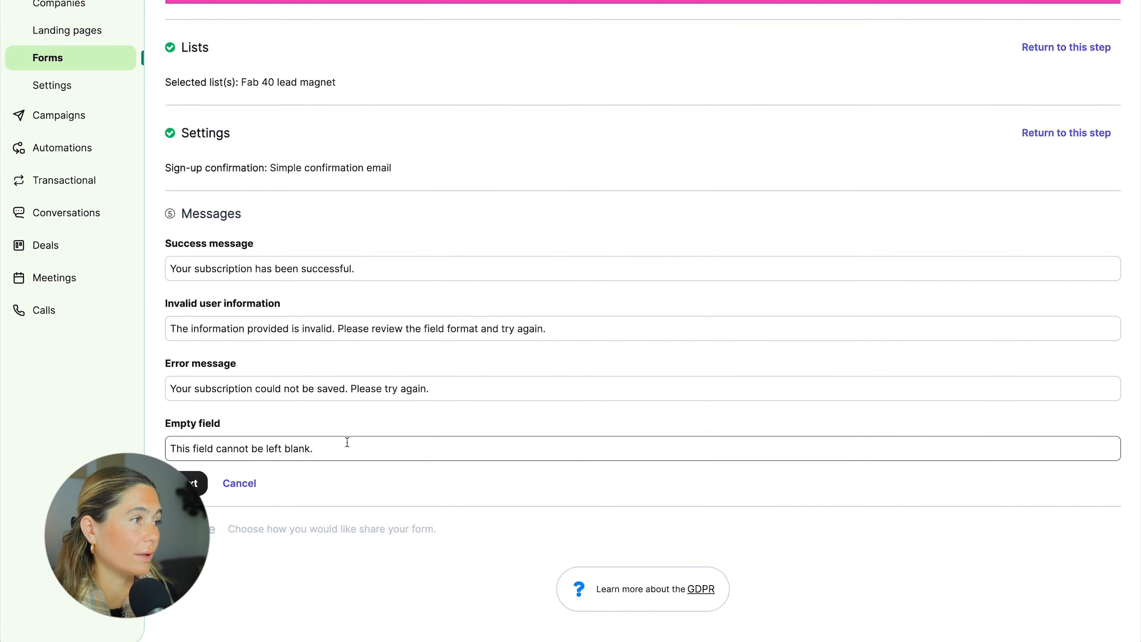
pyautogui.click(186, 484)
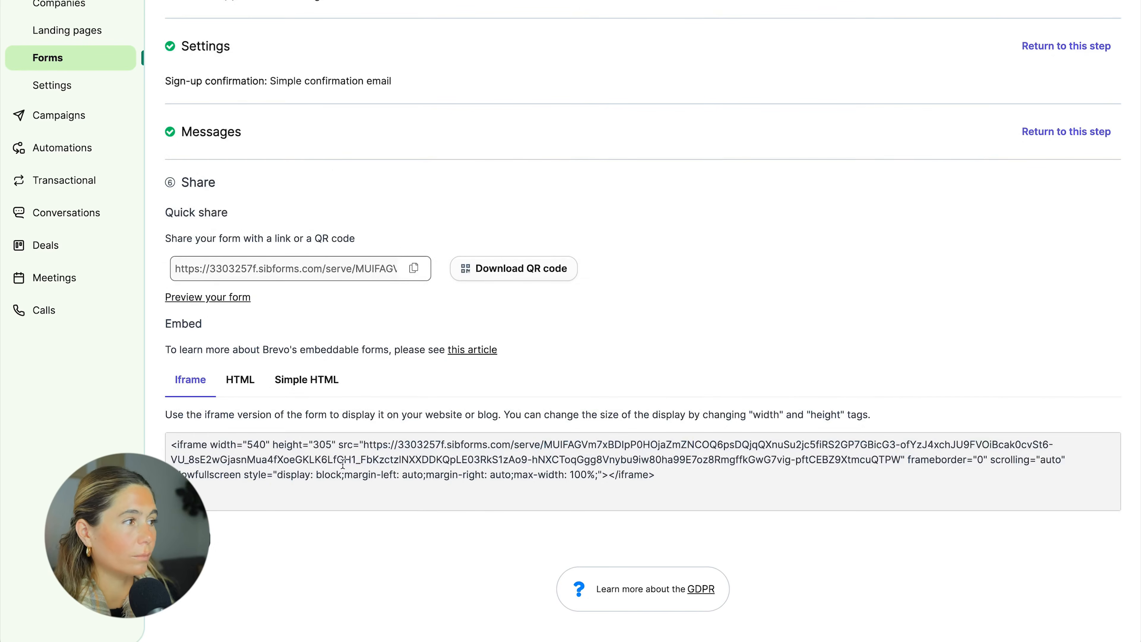
# Step: Copy the form's share link and open it in a new browser tab to preview the form
pyautogui.click(413, 268)
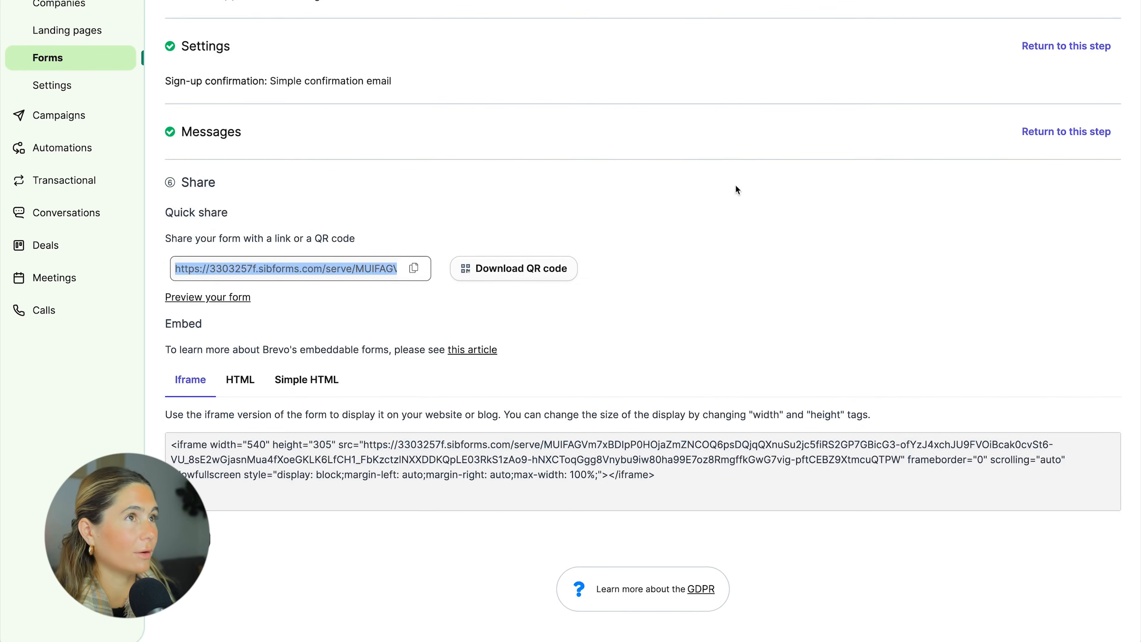
pyautogui.hotkey('ctrl', 't')
pyautogui.hotkey('ctrl', 'v')
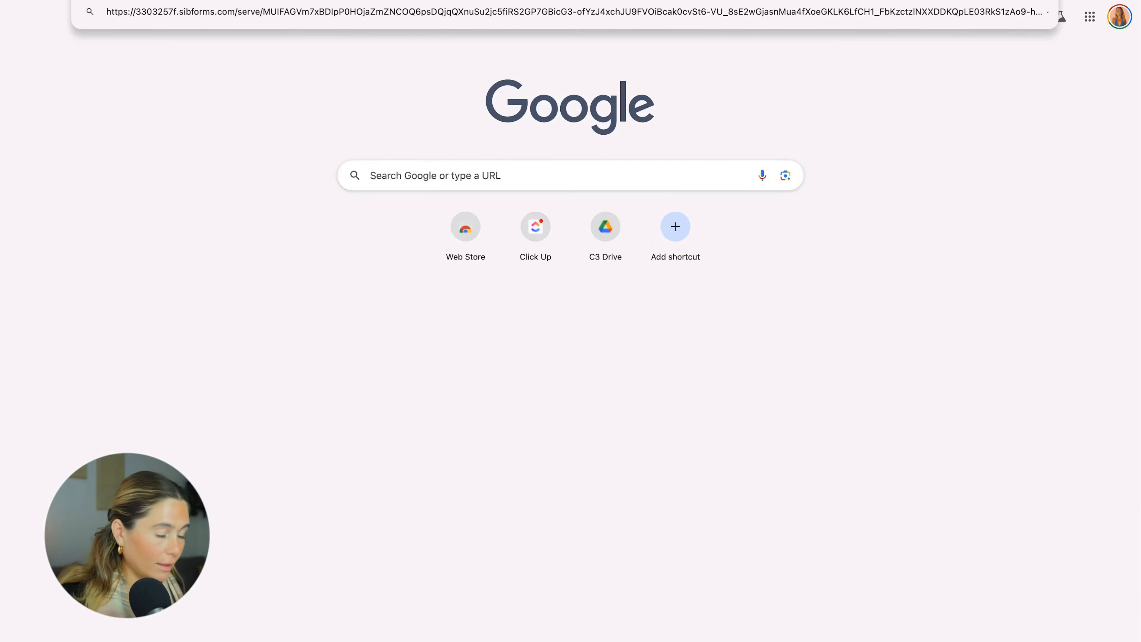
pyautogui.press('Return')
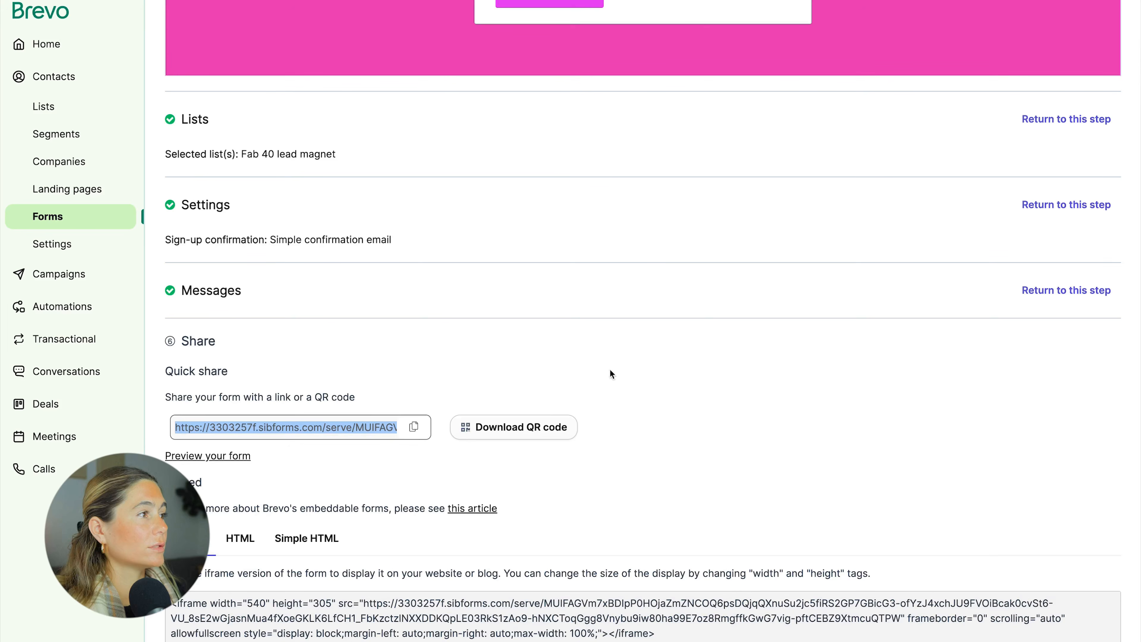
pyautogui.click(610, 368)
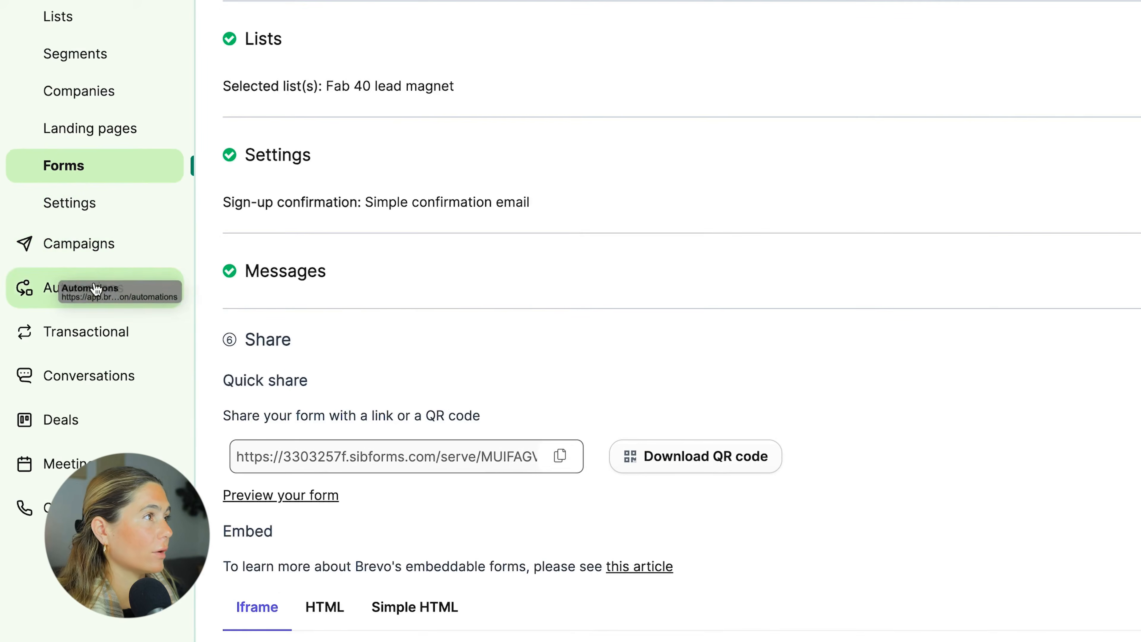
# Step: Create a new automation in Brevo from the pre-built Welcome message template
pyautogui.click(96, 293)
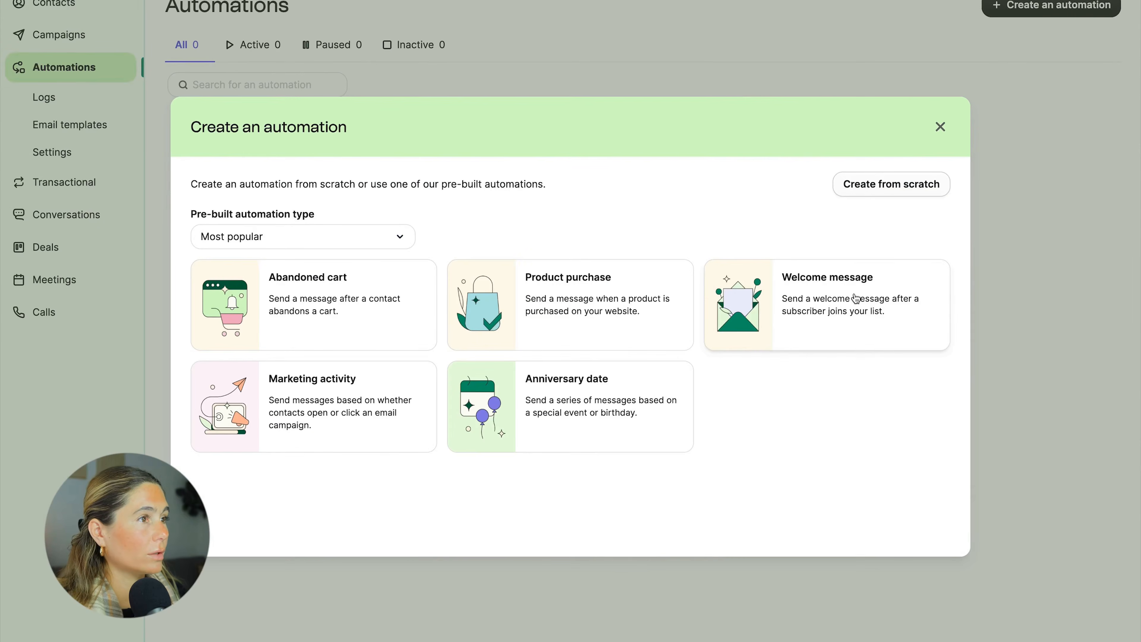
pyautogui.click(855, 298)
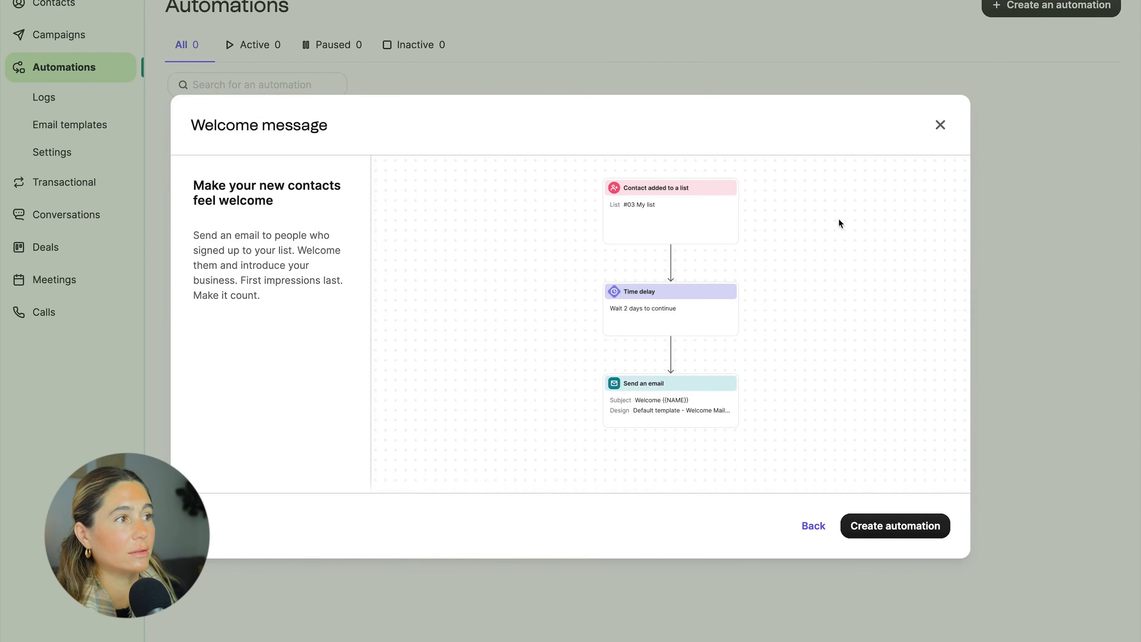
pyautogui.click(888, 523)
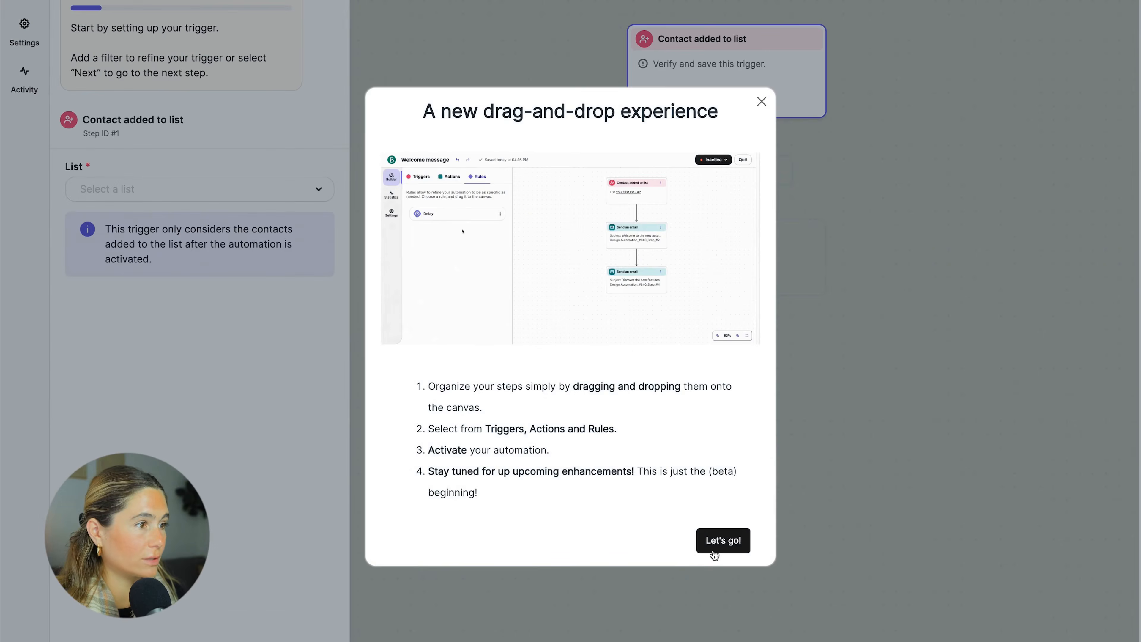
pyautogui.click(719, 541)
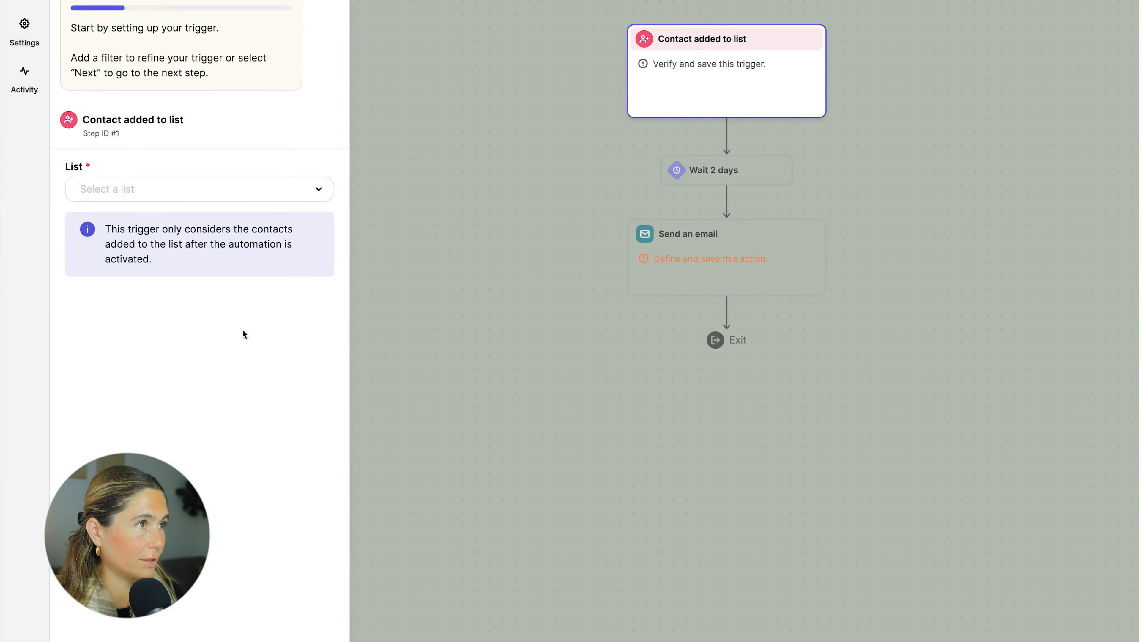
# Step: Set the Contact added to list trigger to the "Fab 40 lead magnet" list in Your First Folder
pyautogui.click(288, 193)
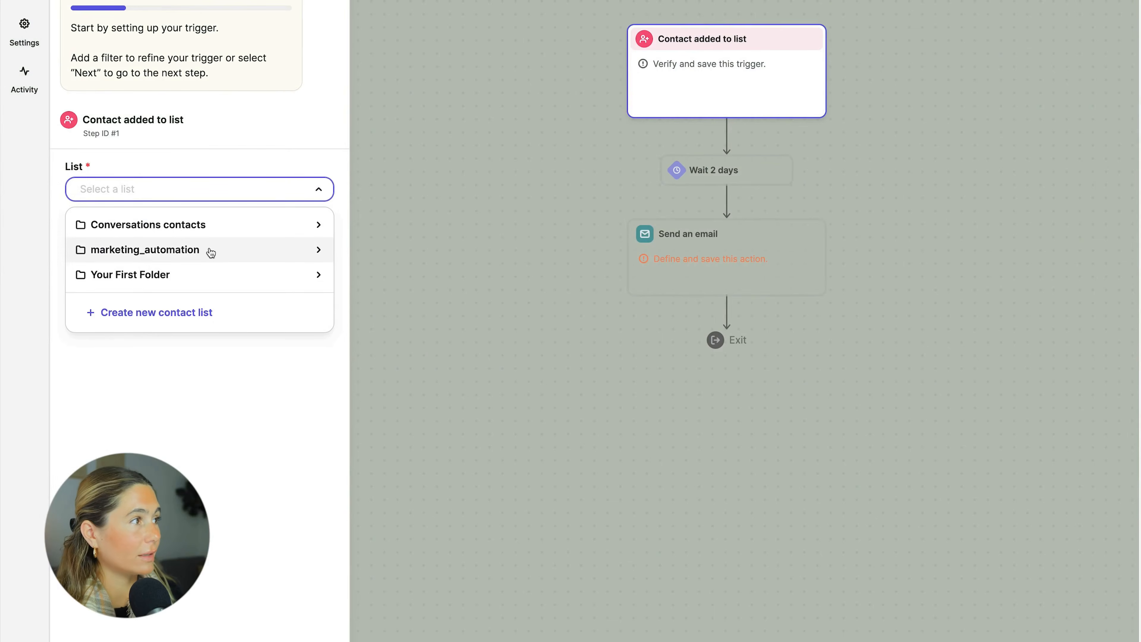
pyautogui.click(164, 275)
pyautogui.click(103, 302)
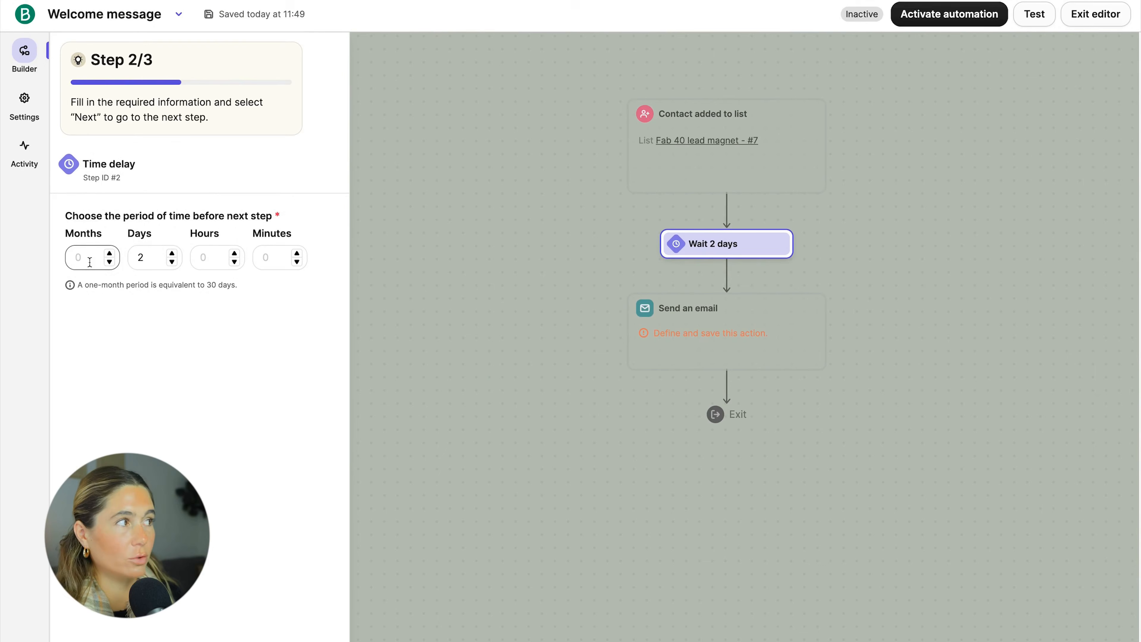
# Step: Set the automation's time delay to 0 days and 2 minutes
pyautogui.doubleClick(171, 262)
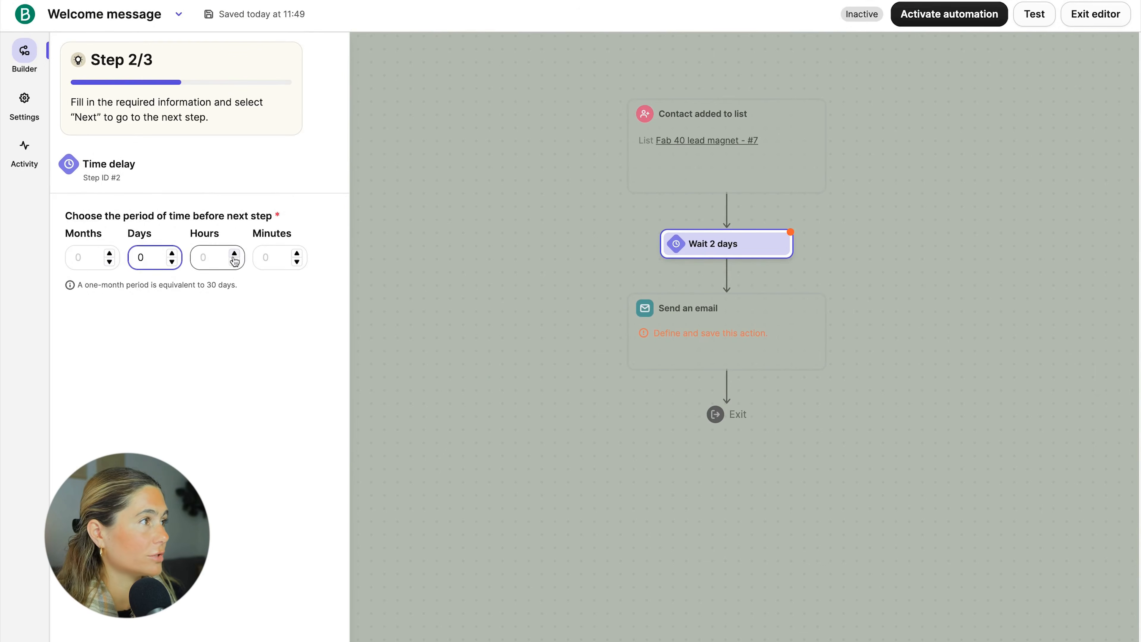
pyautogui.doubleClick(296, 254)
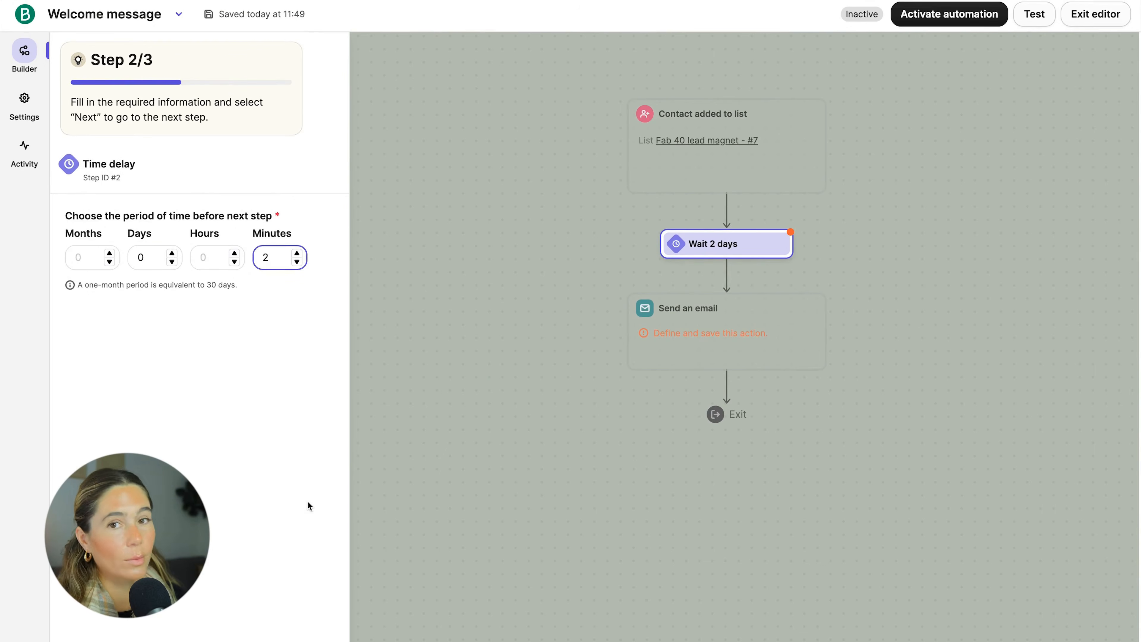
pyautogui.click(128, 553)
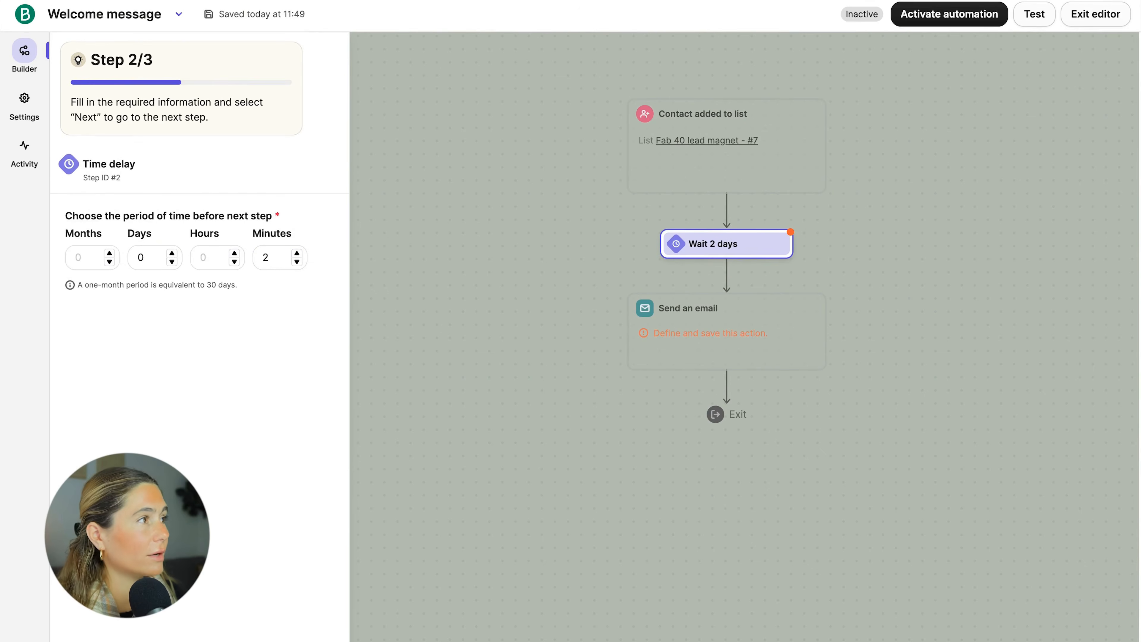
# Step: Open the Send an email step's message for editing and change its heading to "welcome to the inner circle!" with the line "I'm so happy you're here!" underneath
pyautogui.click(719, 310)
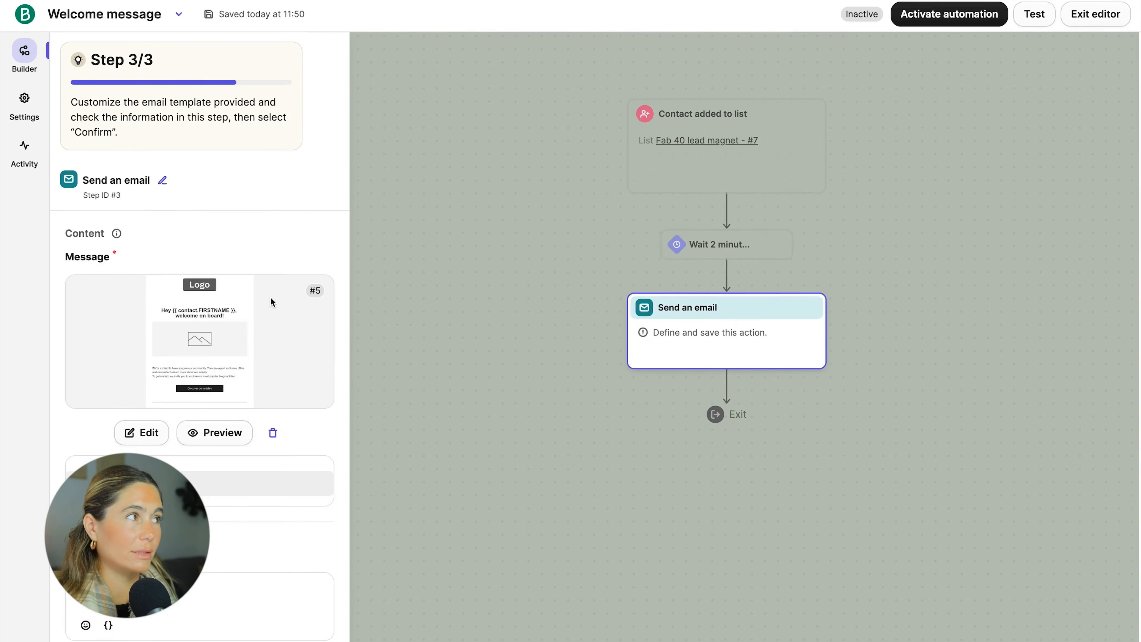
pyautogui.click(150, 432)
pyautogui.click(741, 93)
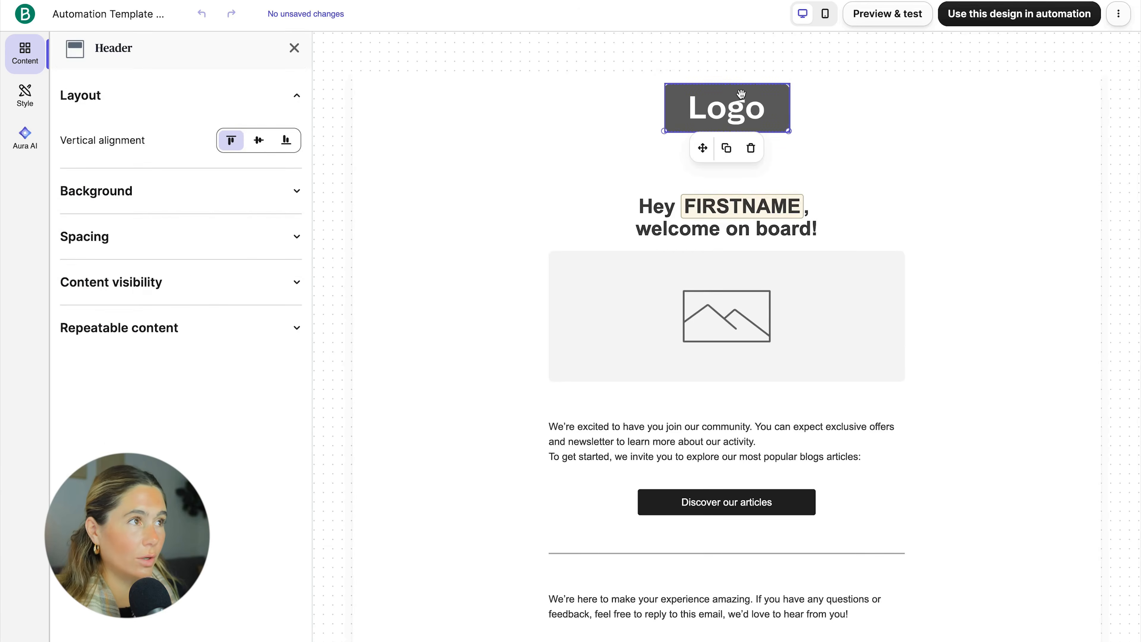
pyautogui.click(739, 95)
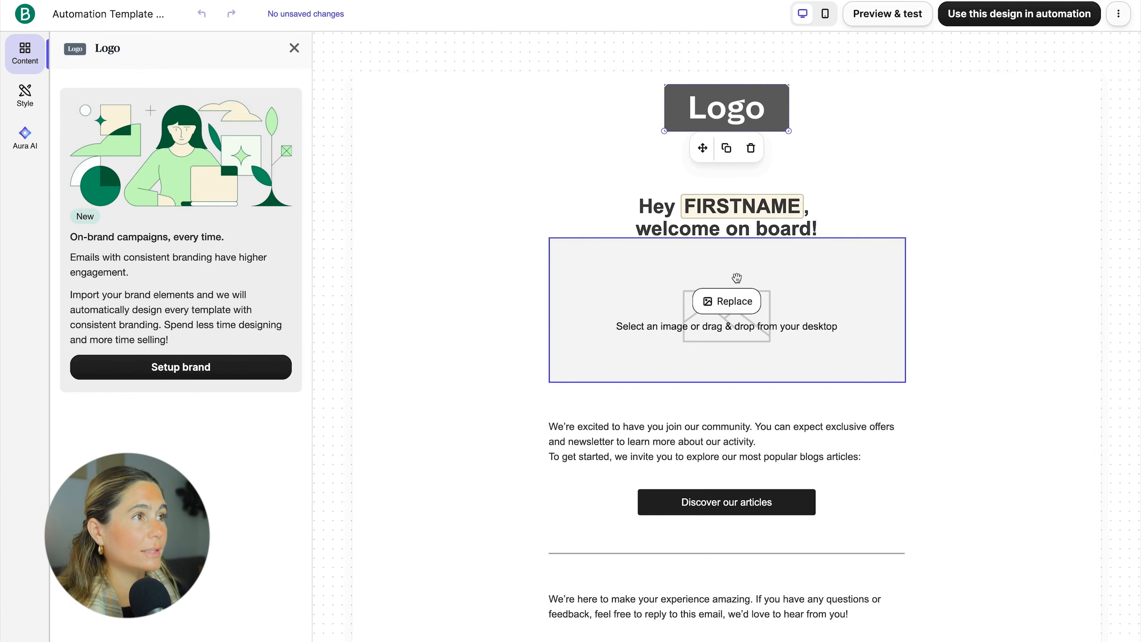
pyautogui.doubleClick(781, 229)
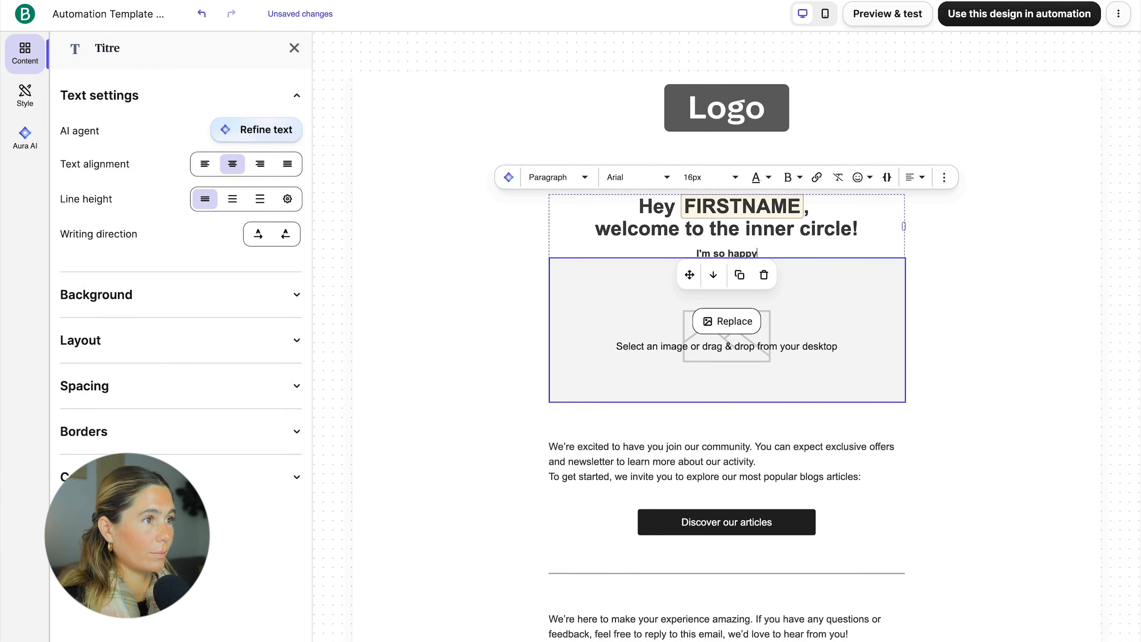
pyautogui.write("you're here!")
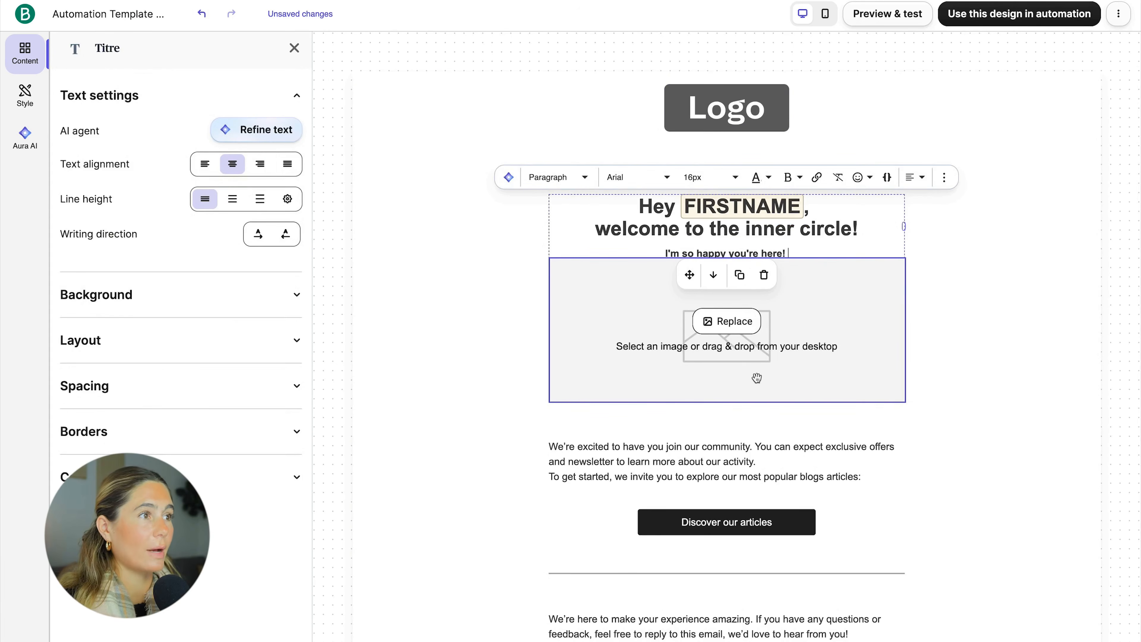
# Step: Replace the paragraph below the image with "I'm so excited that you're checking out FREE Checklist to Jumpstart Weight Loss & Boost Metabolism!"
pyautogui.click(742, 352)
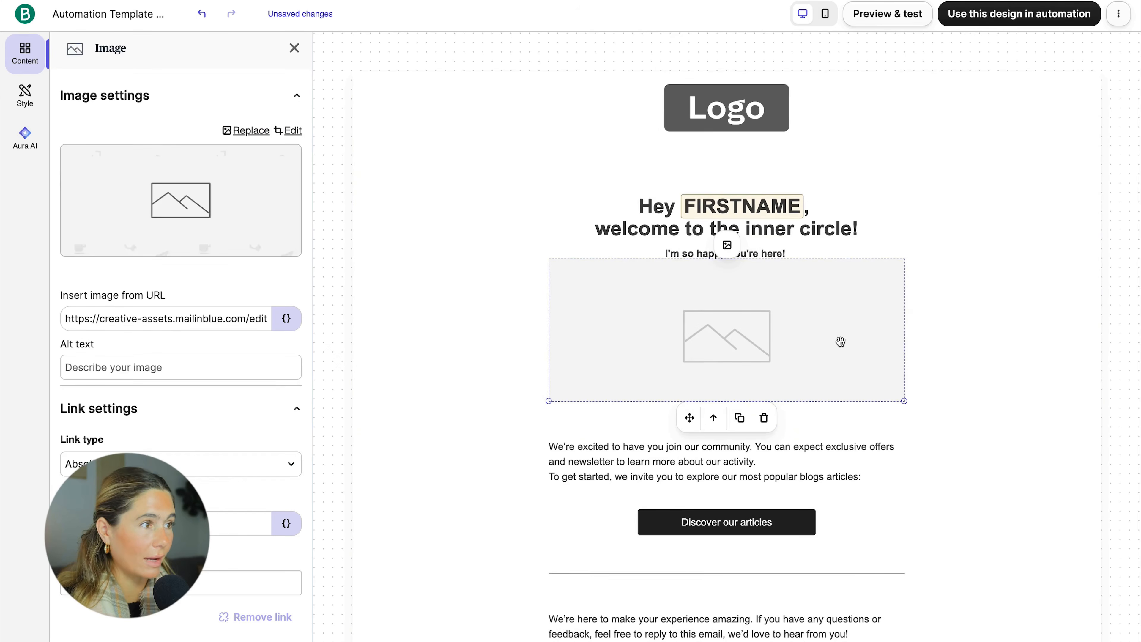
pyautogui.moveTo(550, 446); pyautogui.dragTo(782, 462)
pyautogui.moveTo(781, 462); pyautogui.dragTo(862, 477)
pyautogui.write("I'm so excited that you're checking out")
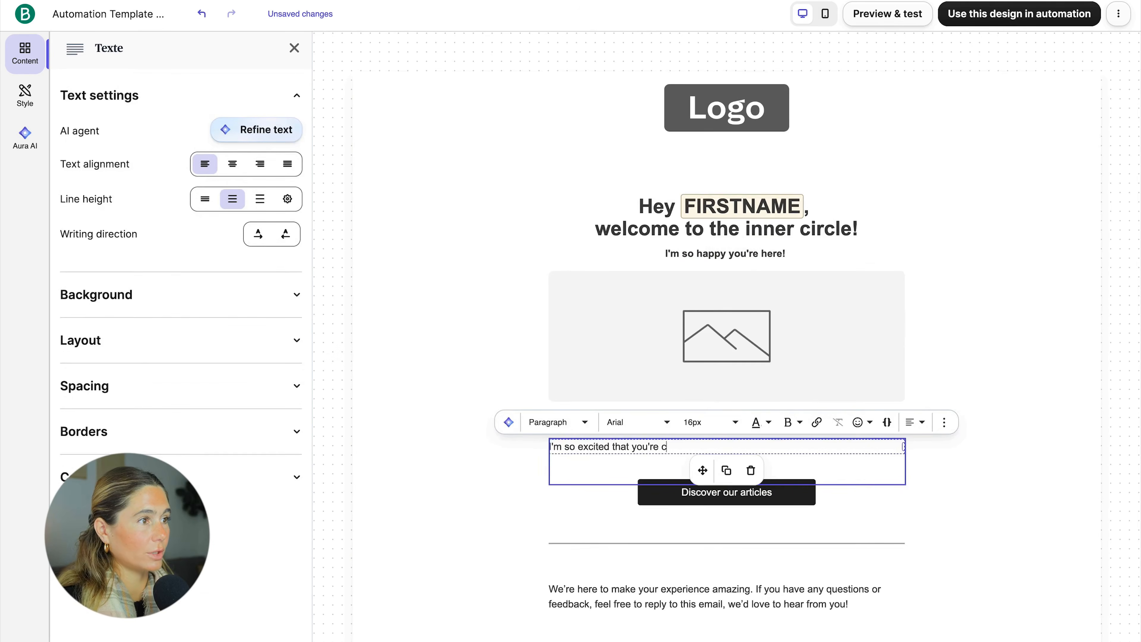
pyautogui.hotkey('ctrl', 'v')
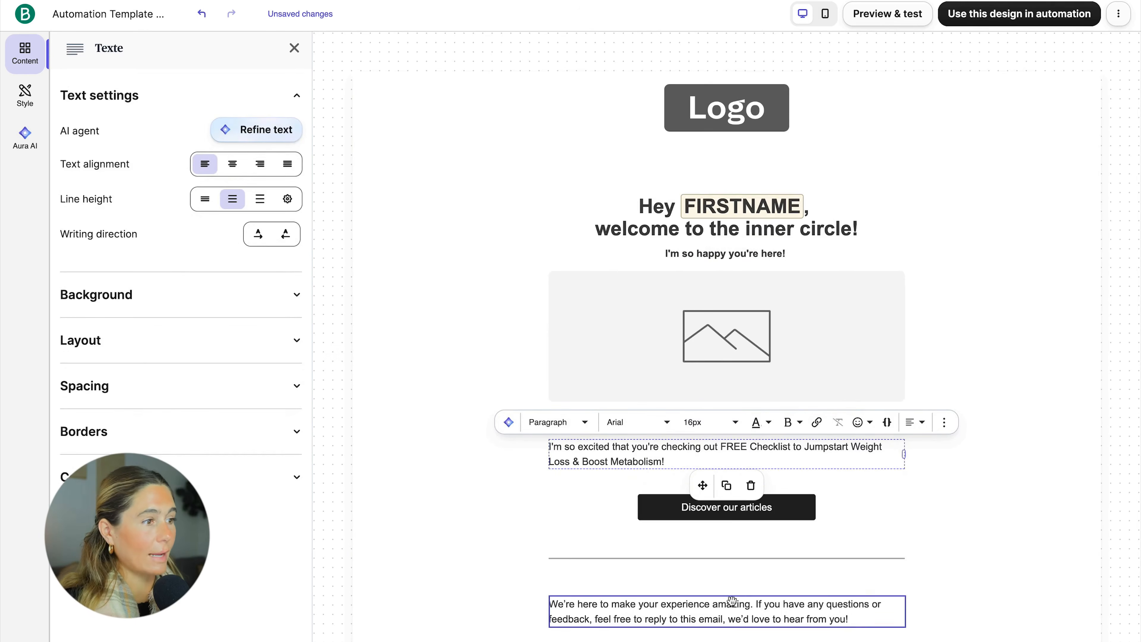
pyautogui.click(733, 605)
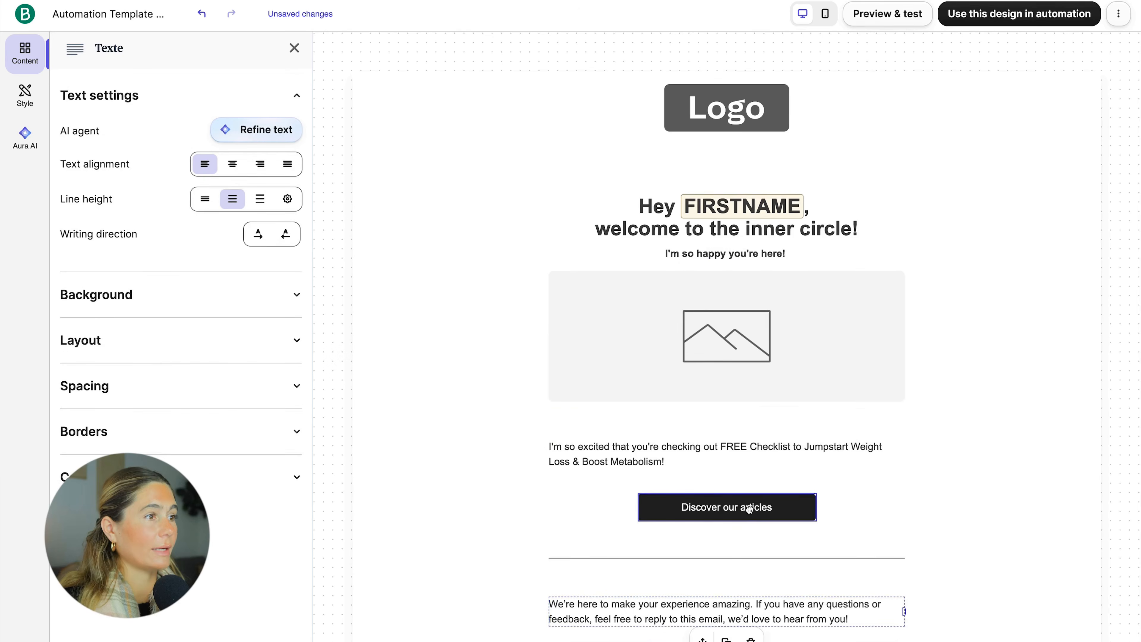
# Step: Get the checklist's public view link from Canva and link the "Discover our articles" button to it, with tooltip text "Click here to access!"
pyautogui.click(746, 526)
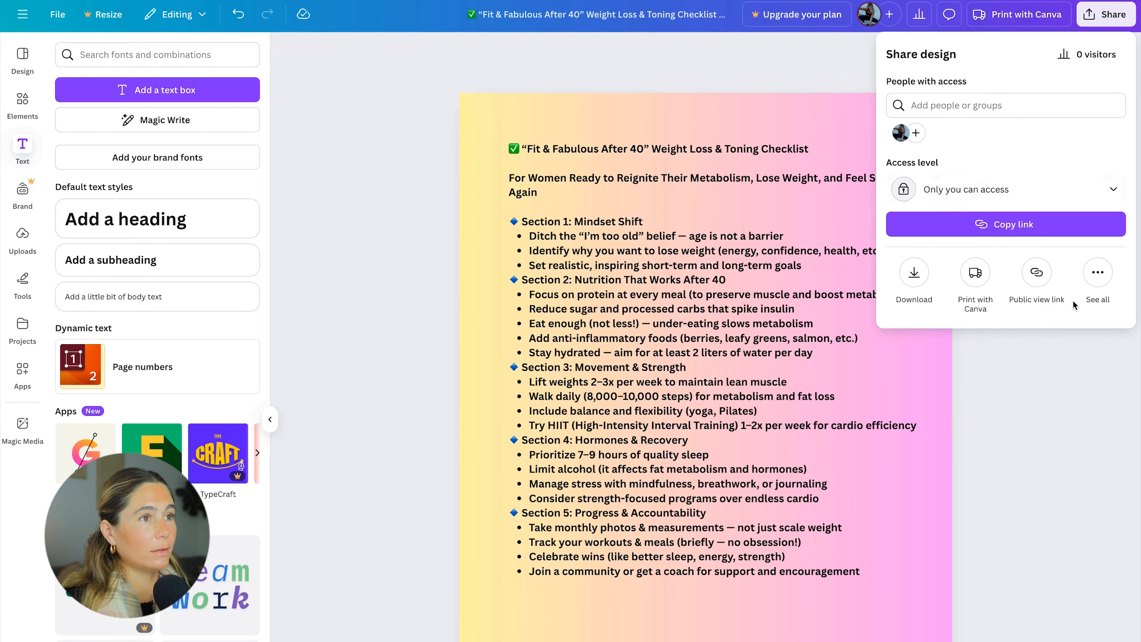
pyautogui.click(1036, 278)
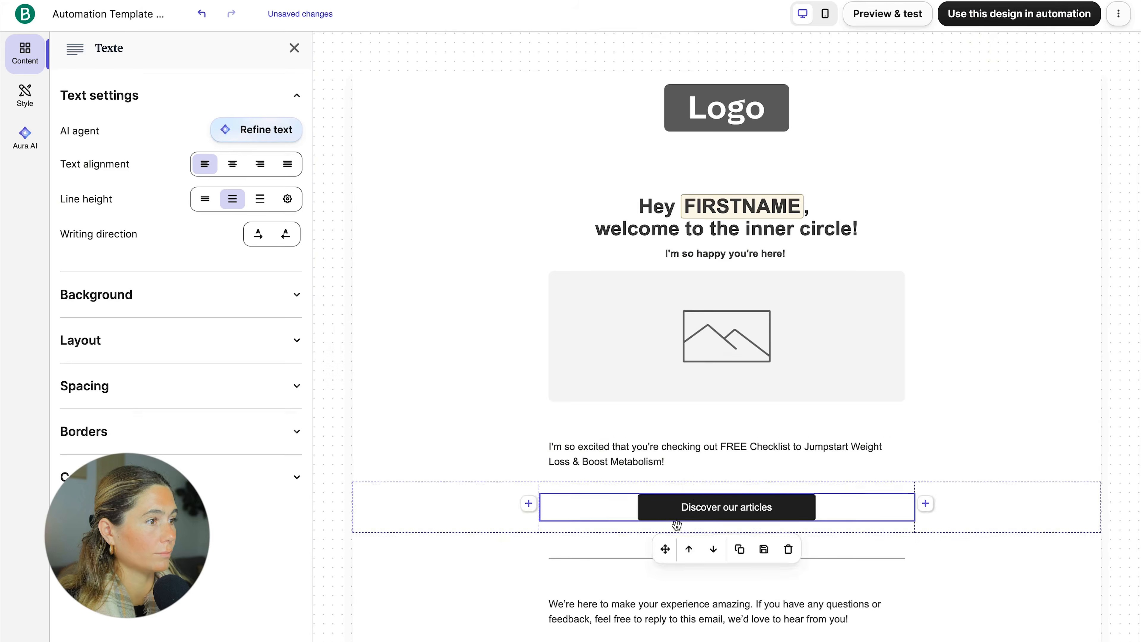
pyautogui.click(797, 314)
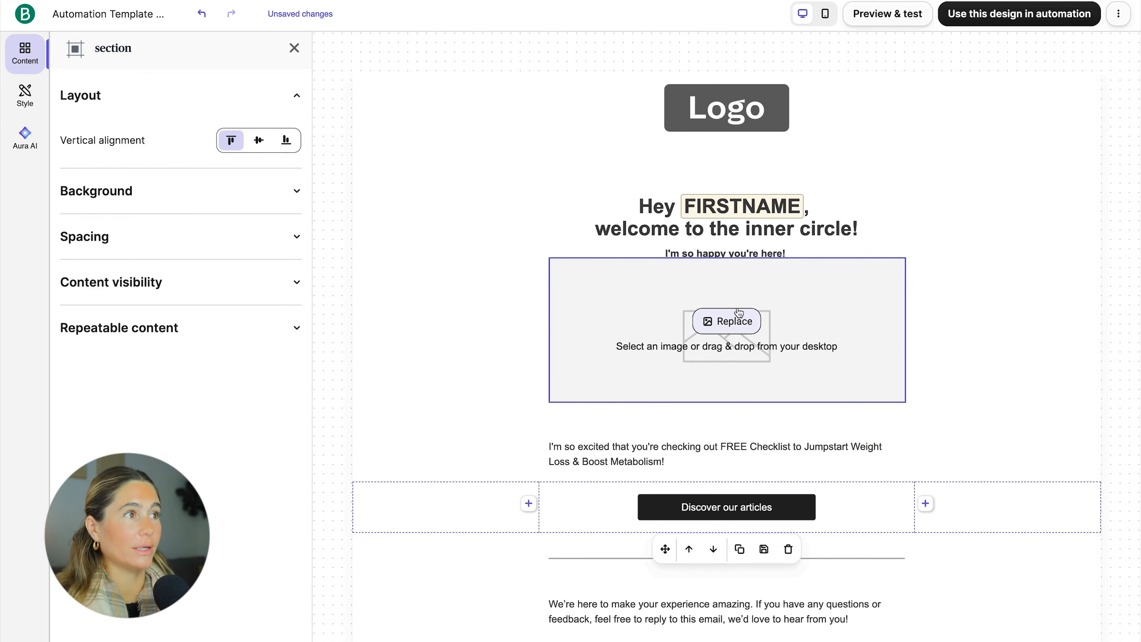
pyautogui.scroll(-2, 962, 301)
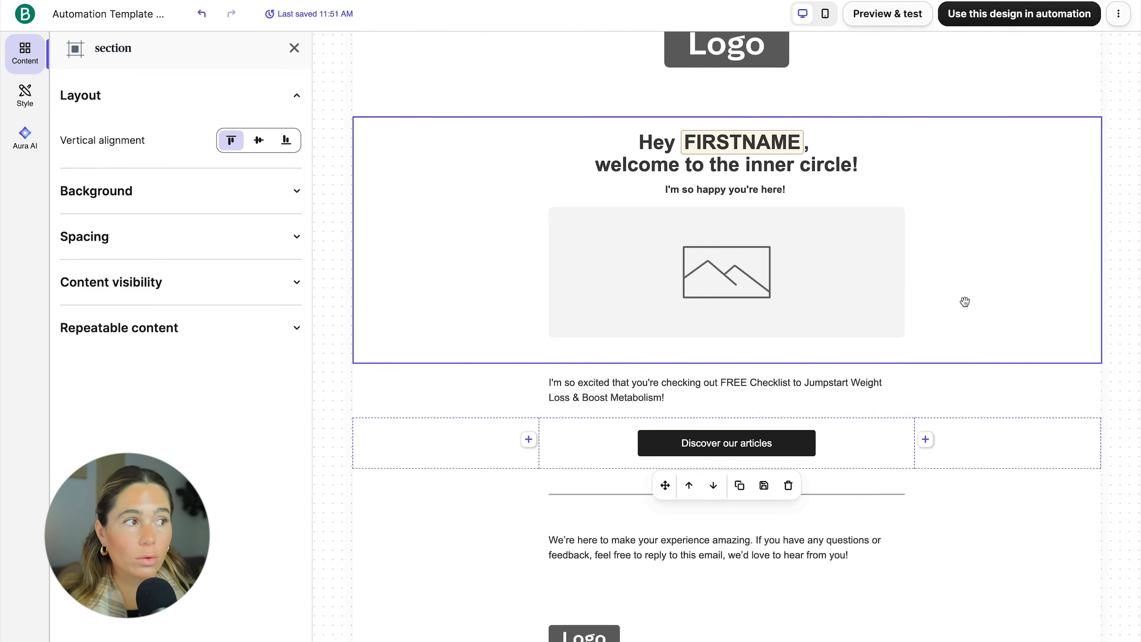
pyautogui.click(726, 443)
# Step: Set the background color of the "Discover our articles" button to bright red
pyautogui.click(220, 356)
pyautogui.scroll(-4, 269, 323)
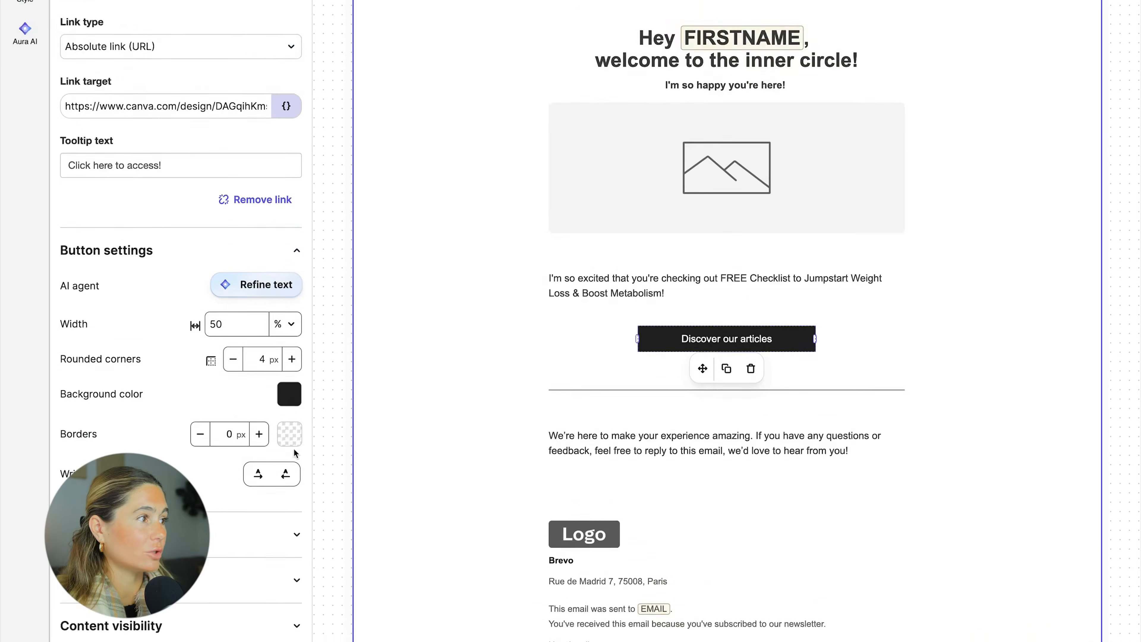
pyautogui.click(288, 339)
pyautogui.moveTo(250, 420); pyautogui.dragTo(316, 355)
pyautogui.scroll(2, 1079, 261)
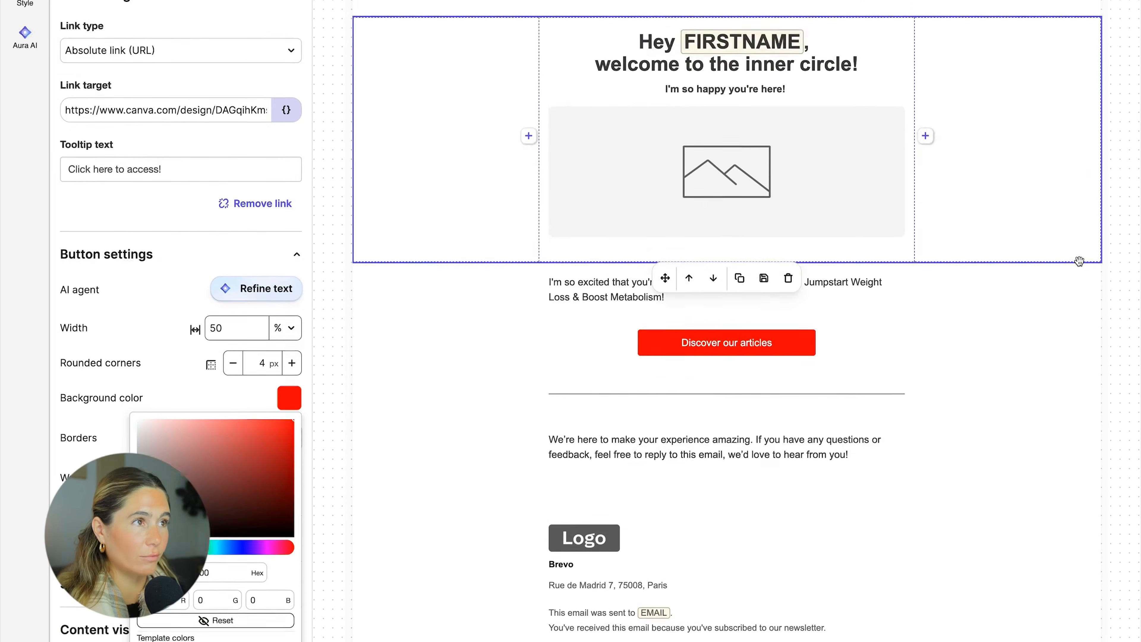
pyautogui.click(1079, 260)
# Step: Insert a spacer block between the image and the paragraph about the free checklist
pyautogui.scroll(2, 1079, 261)
pyautogui.click(674, 233)
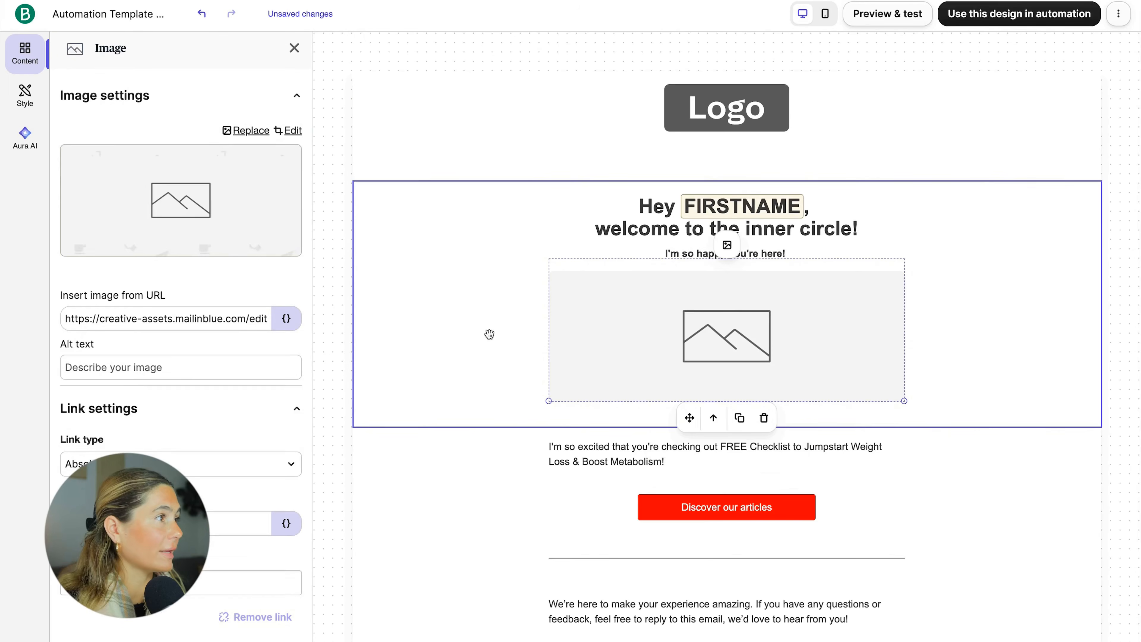
pyautogui.click(294, 48)
pyautogui.moveTo(103, 447); pyautogui.dragTo(652, 443)
# Step: Try a video block above the paragraph about the free checklist and delete it again
pyautogui.moveTo(100, 214); pyautogui.dragTo(697, 439)
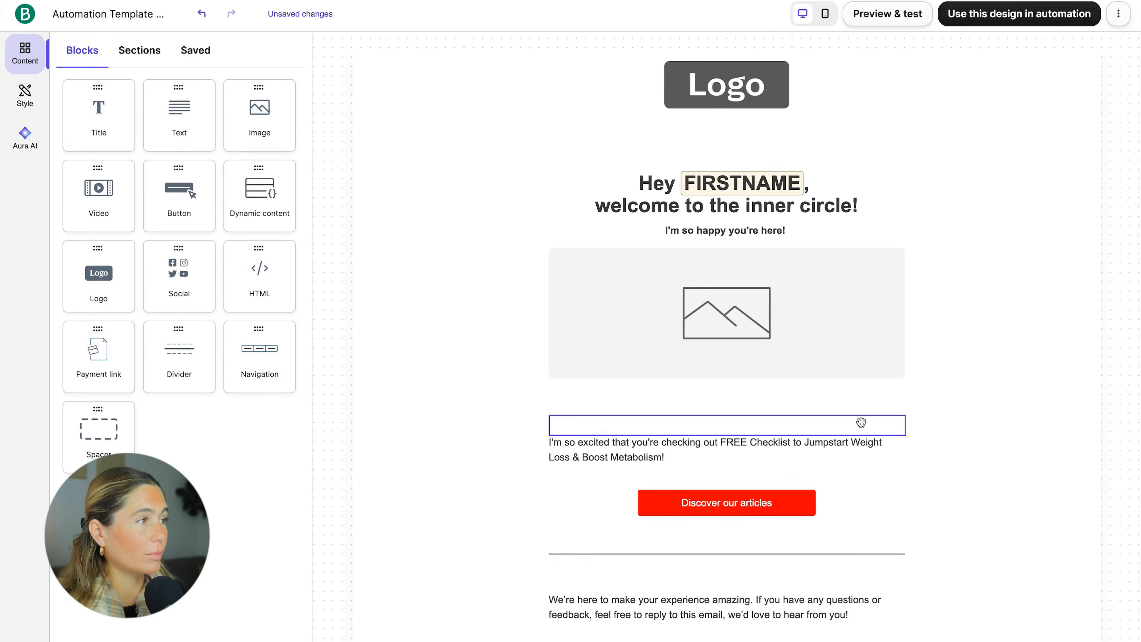
pyautogui.moveTo(99, 187); pyautogui.dragTo(740, 387)
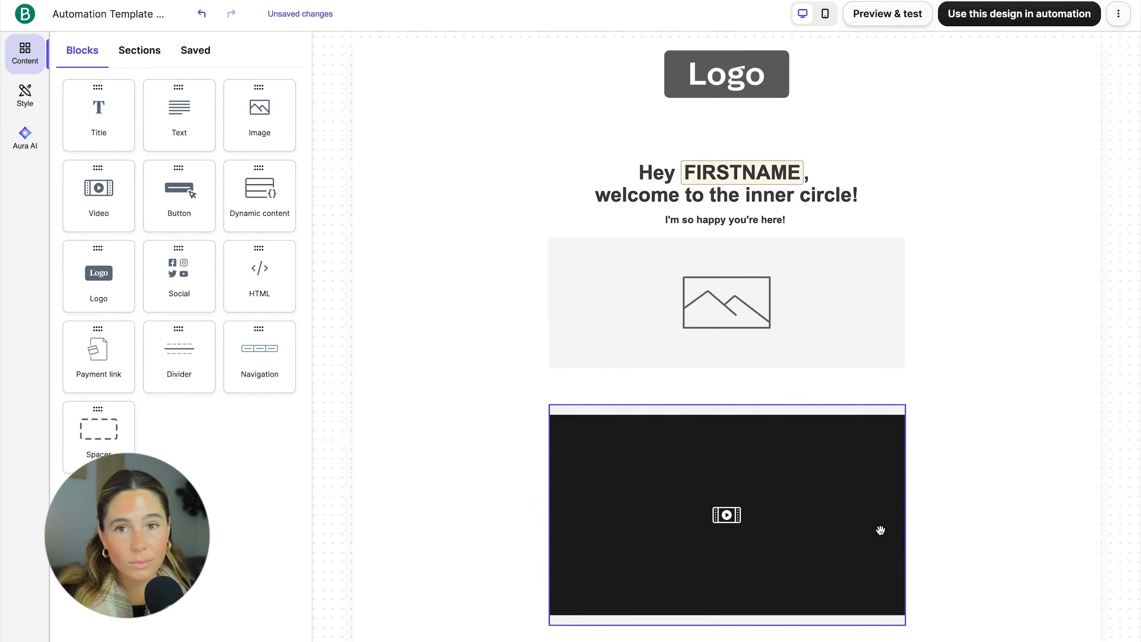
pyautogui.click(881, 526)
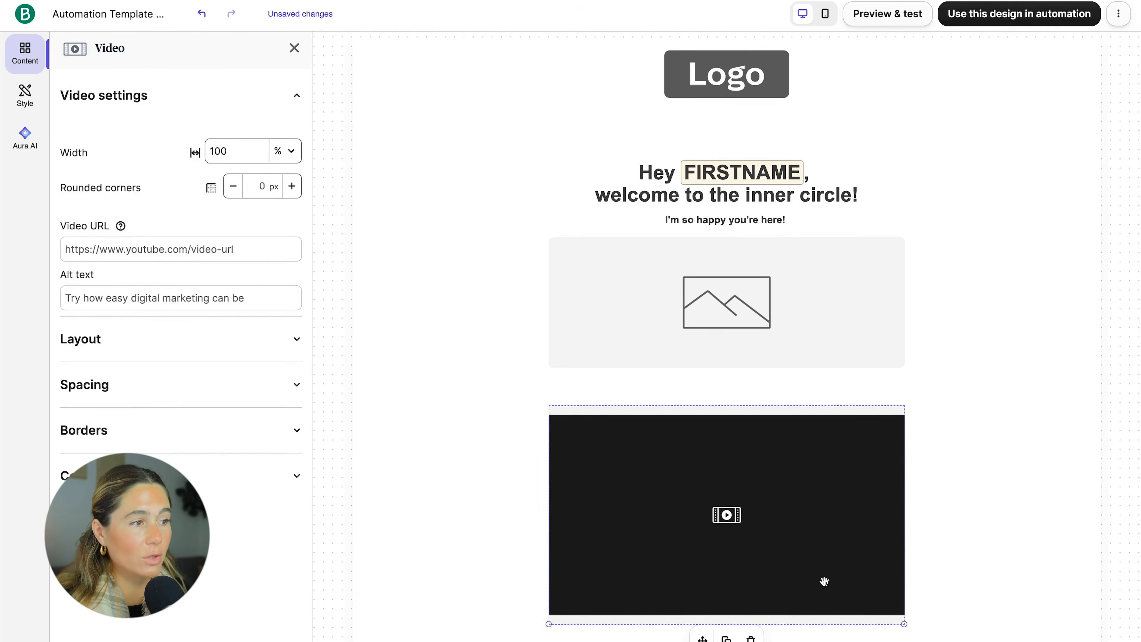
pyautogui.click(751, 638)
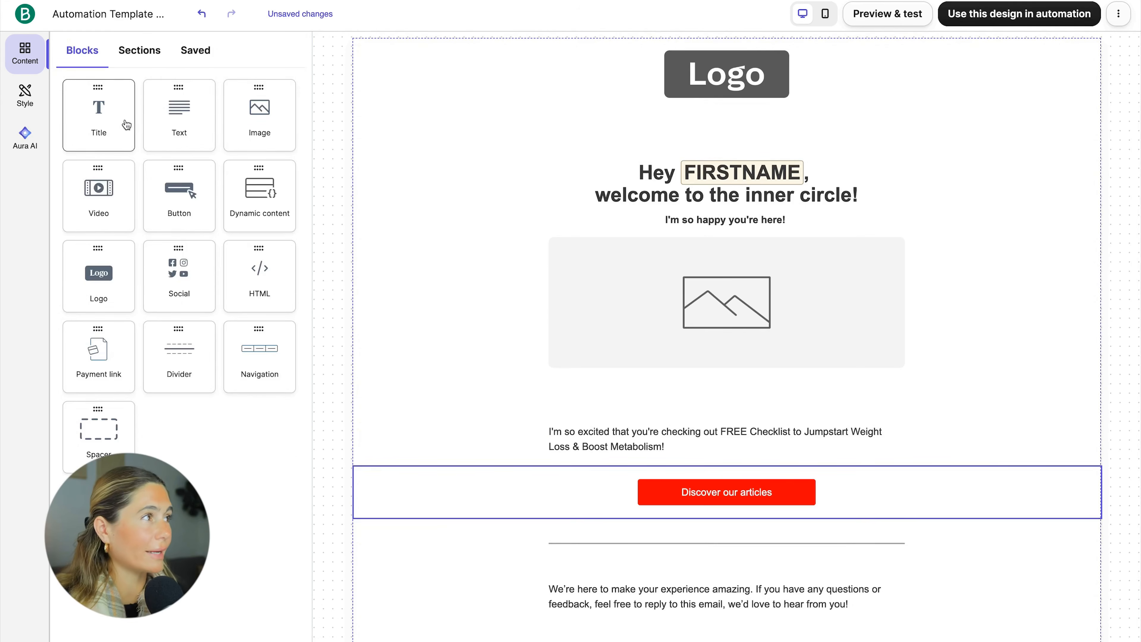
# Step: Check how the welcome email is laid out in the mobile view
pyautogui.scroll(-1, 919, 265)
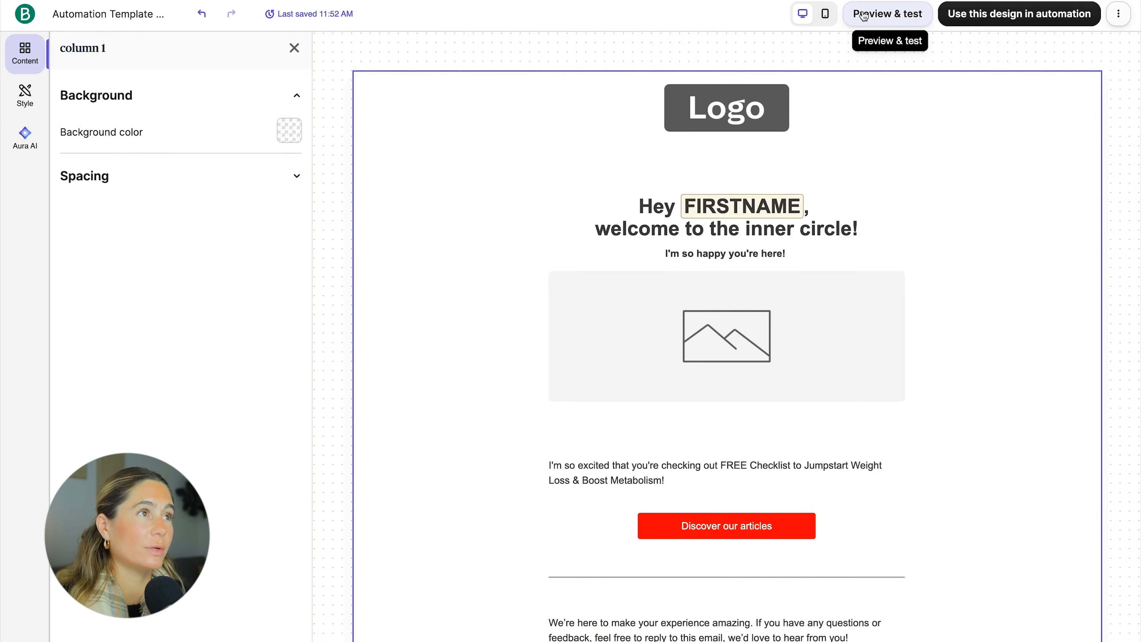
pyautogui.click(825, 14)
pyautogui.click(763, 214)
pyautogui.scroll(2, 764, 215)
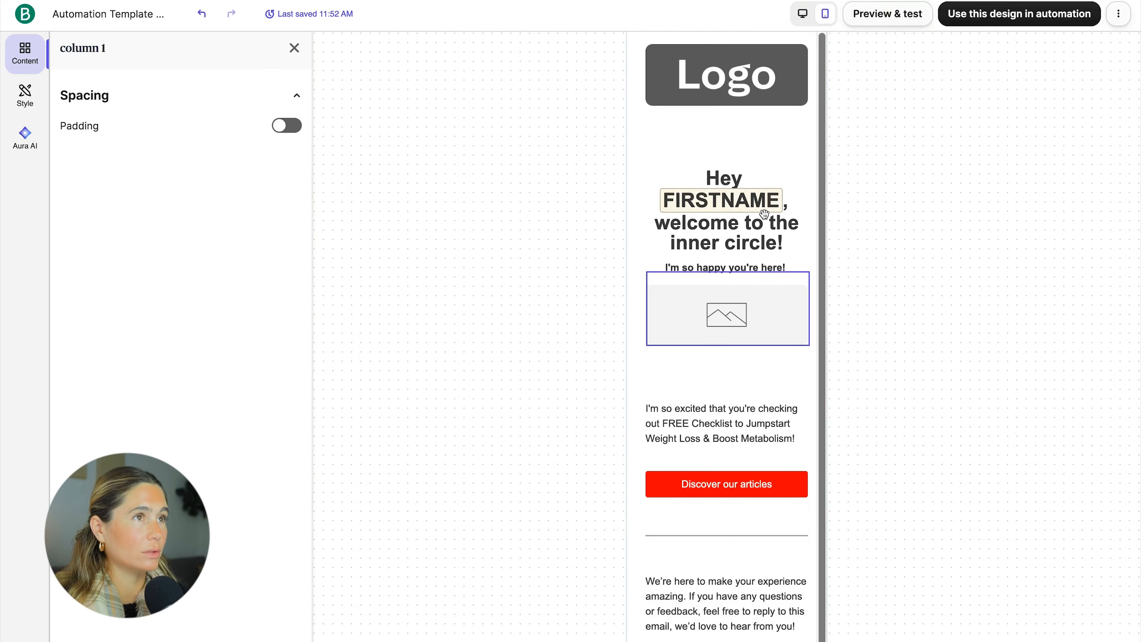
# Step: Return the finished design to the automation and set the email's subject line to "Welcome PRENOM Your Free Guide!", confirming the email step
pyautogui.click(886, 14)
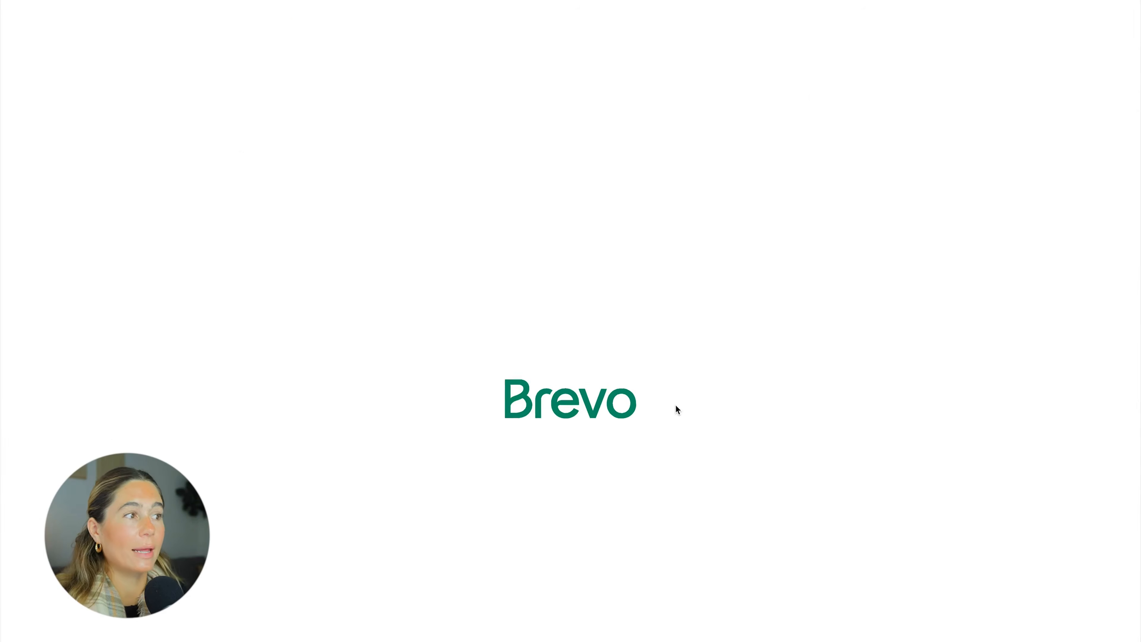
pyautogui.click(151, 489)
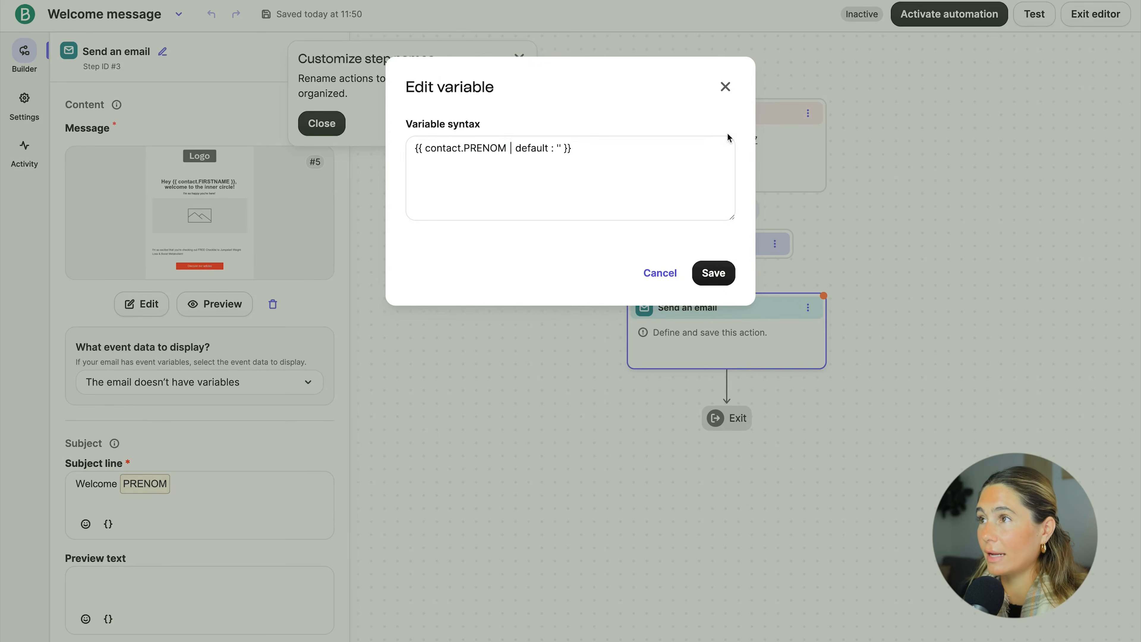
pyautogui.click(725, 86)
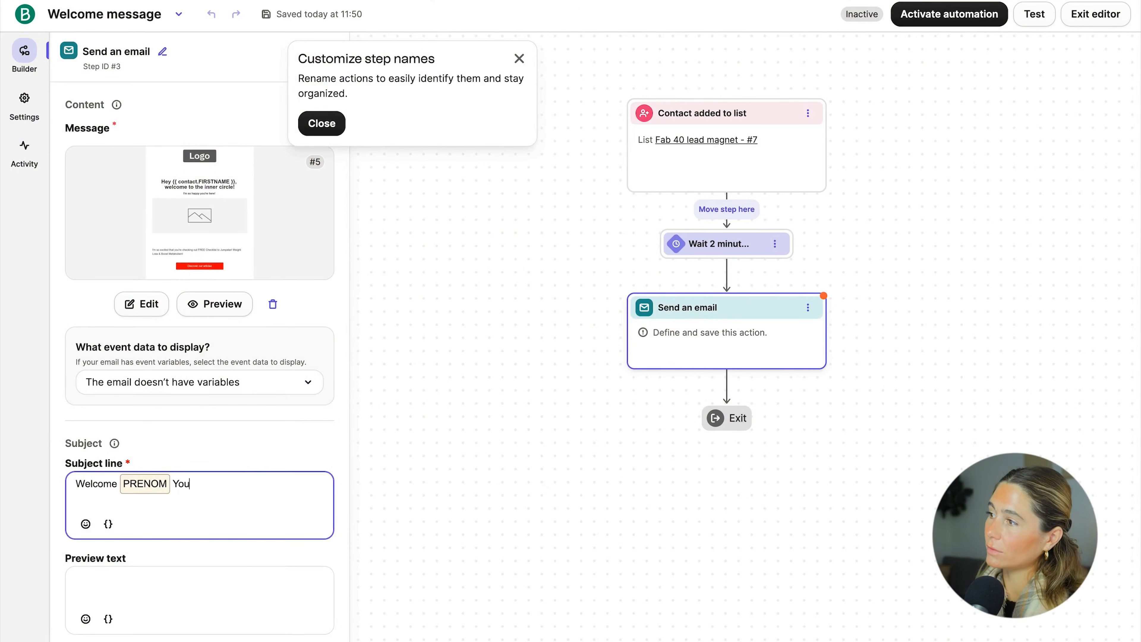
pyautogui.write('uide!')
pyautogui.scroll(-5, 239, 513)
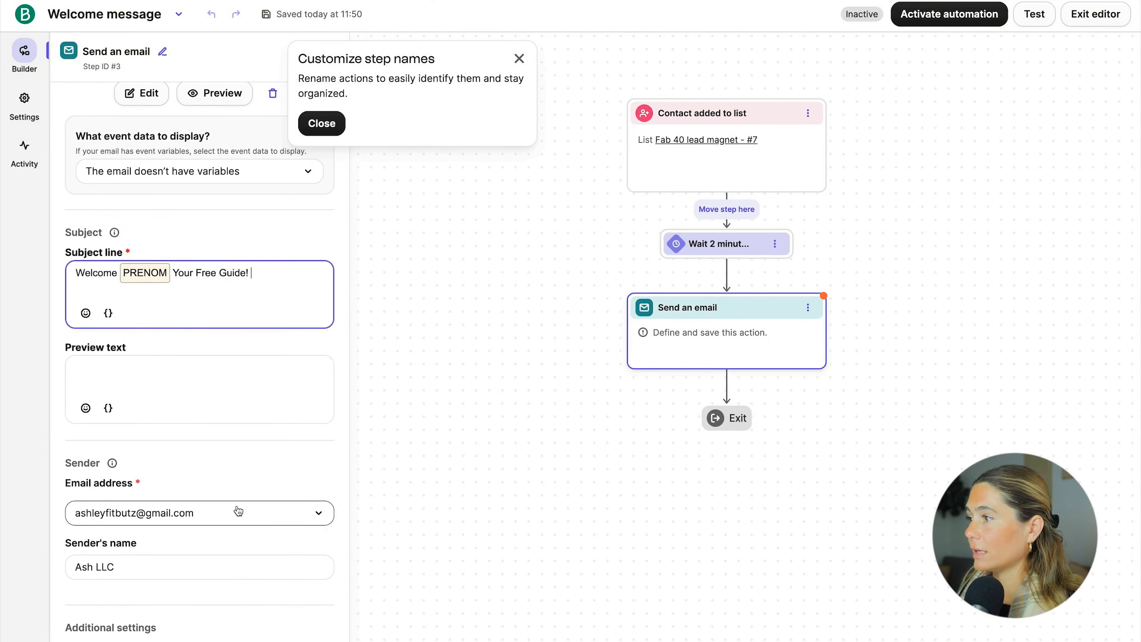
pyautogui.click(305, 639)
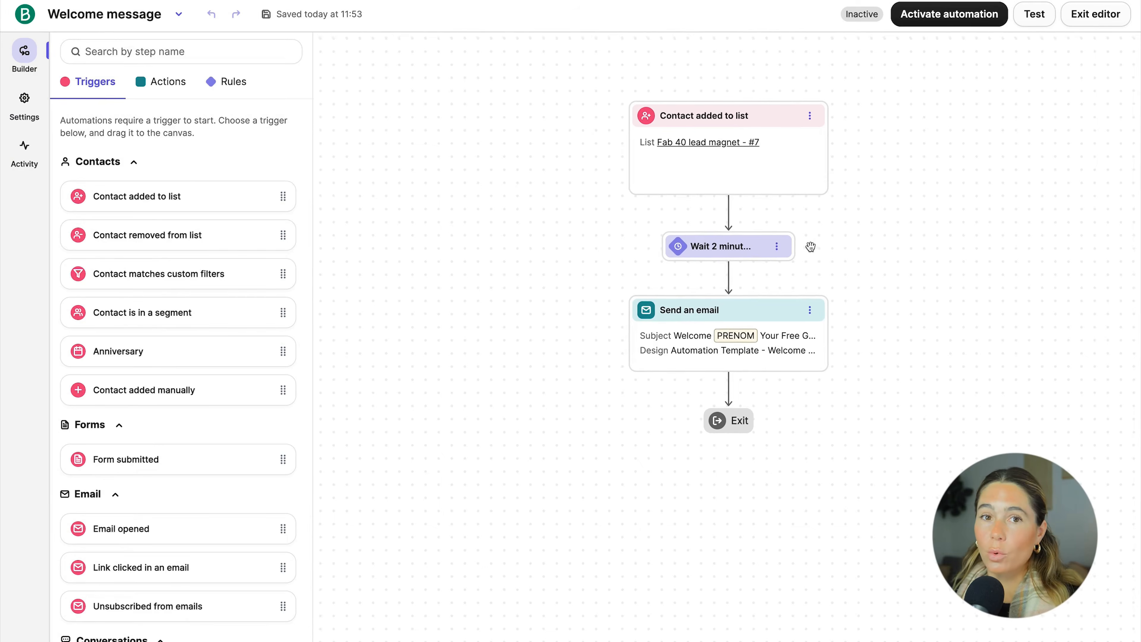
# Step: Examine the triggers, actions and rules that can be added to the Welcome message automation
pyautogui.scroll(-2, 241, 409)
pyautogui.scroll(-2, 241, 410)
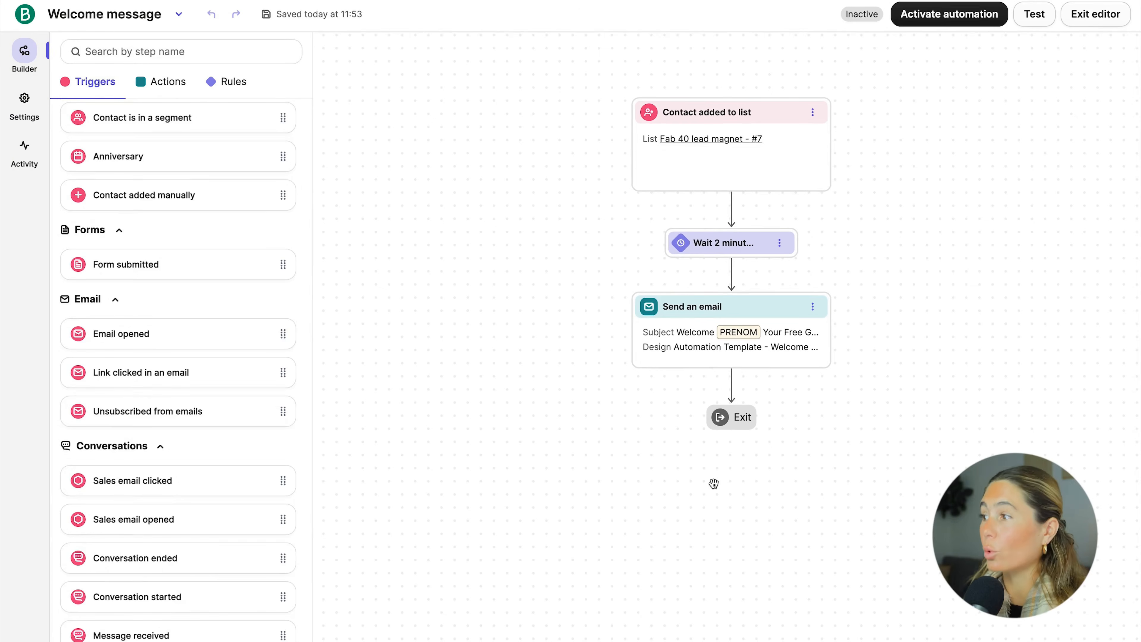
pyautogui.scroll(-4, 259, 515)
pyautogui.scroll(1, 135, 324)
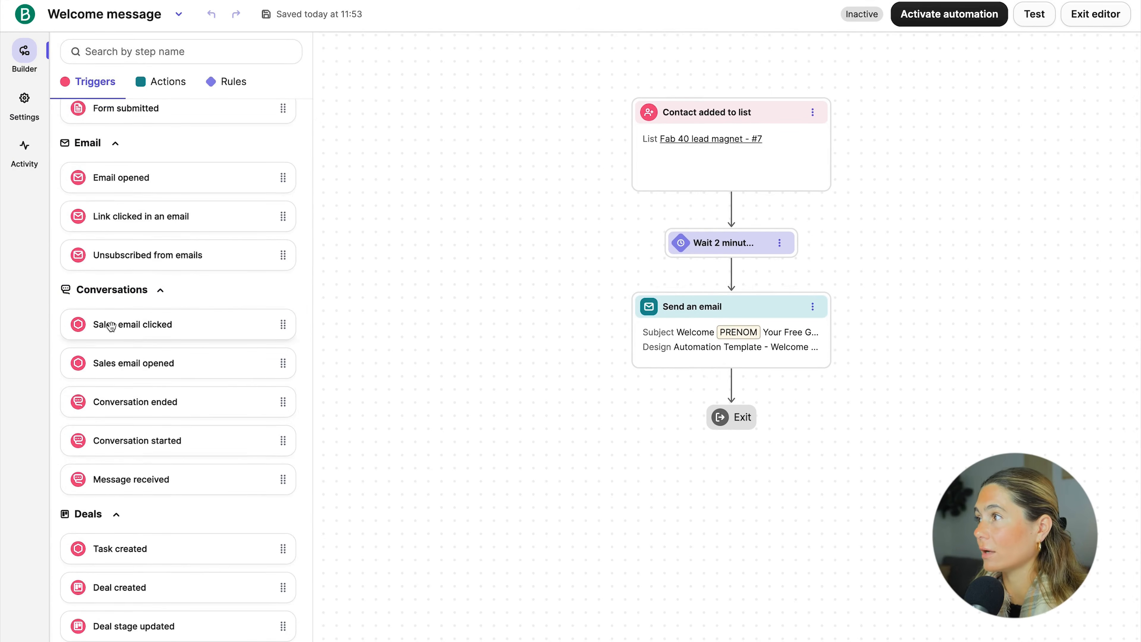
pyautogui.scroll(5, 174, 327)
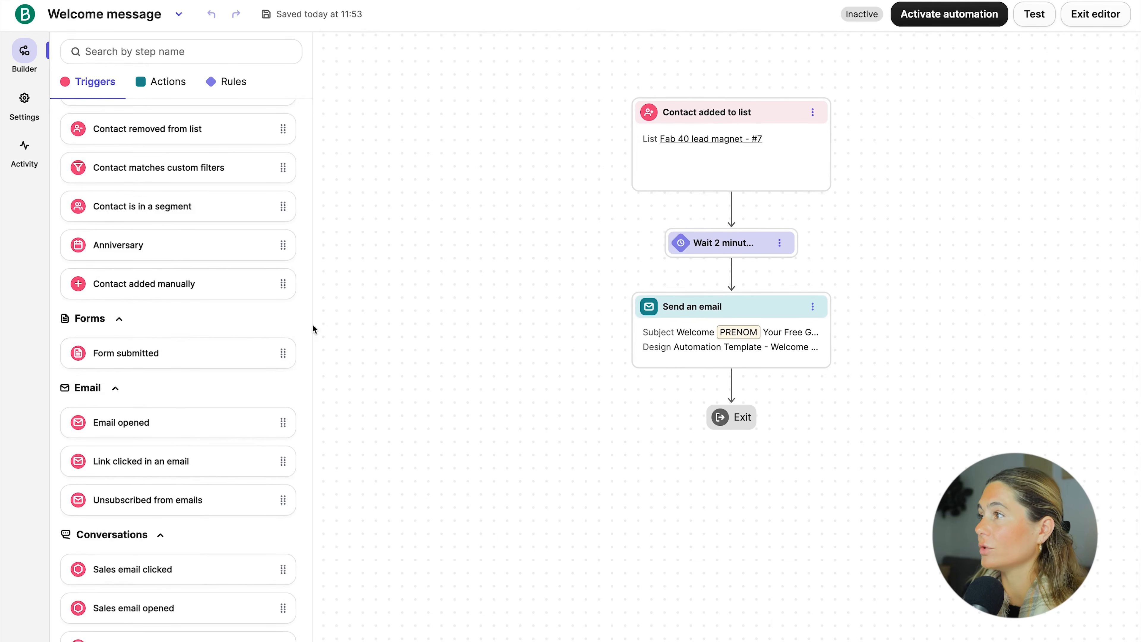
pyautogui.scroll(2, 214, 339)
pyautogui.click(167, 82)
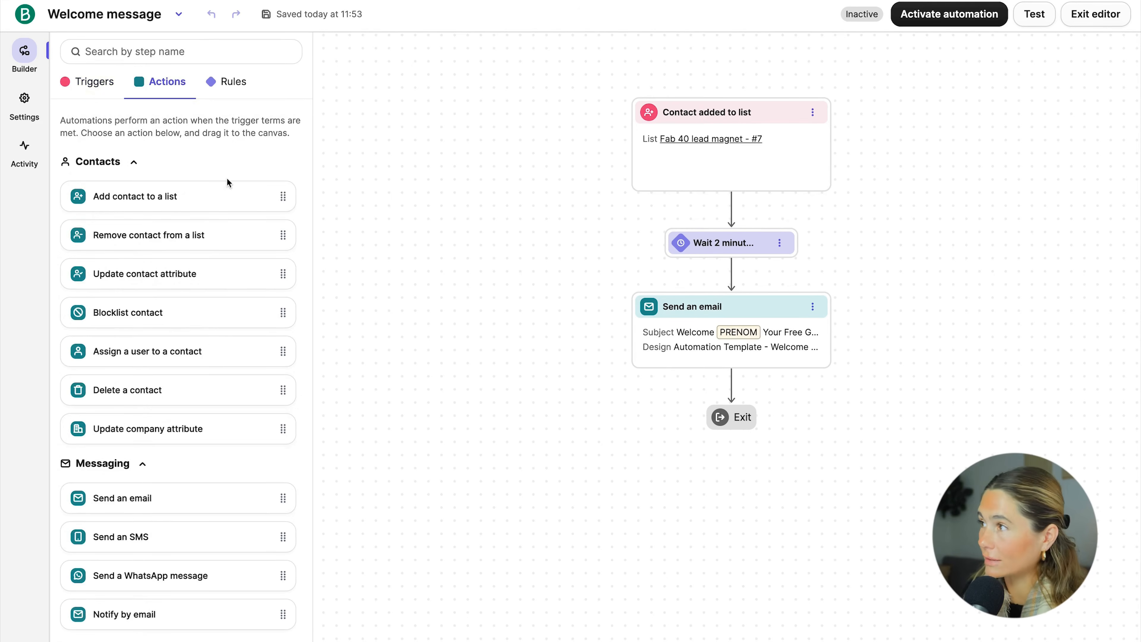
pyautogui.scroll(-2, 212, 243)
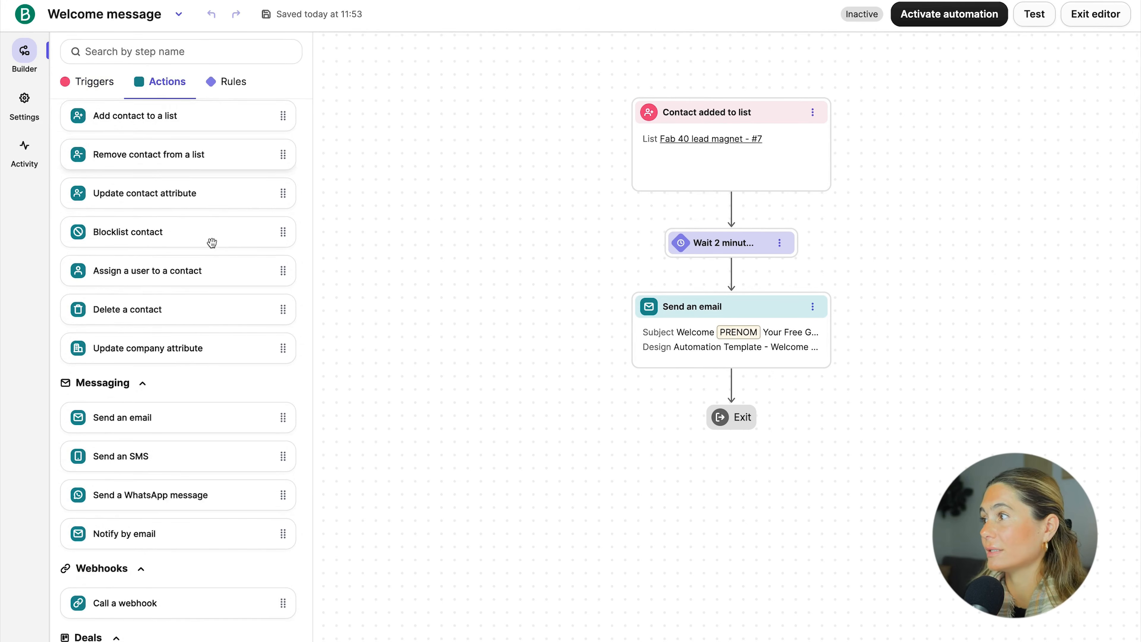
pyautogui.scroll(-3, 194, 508)
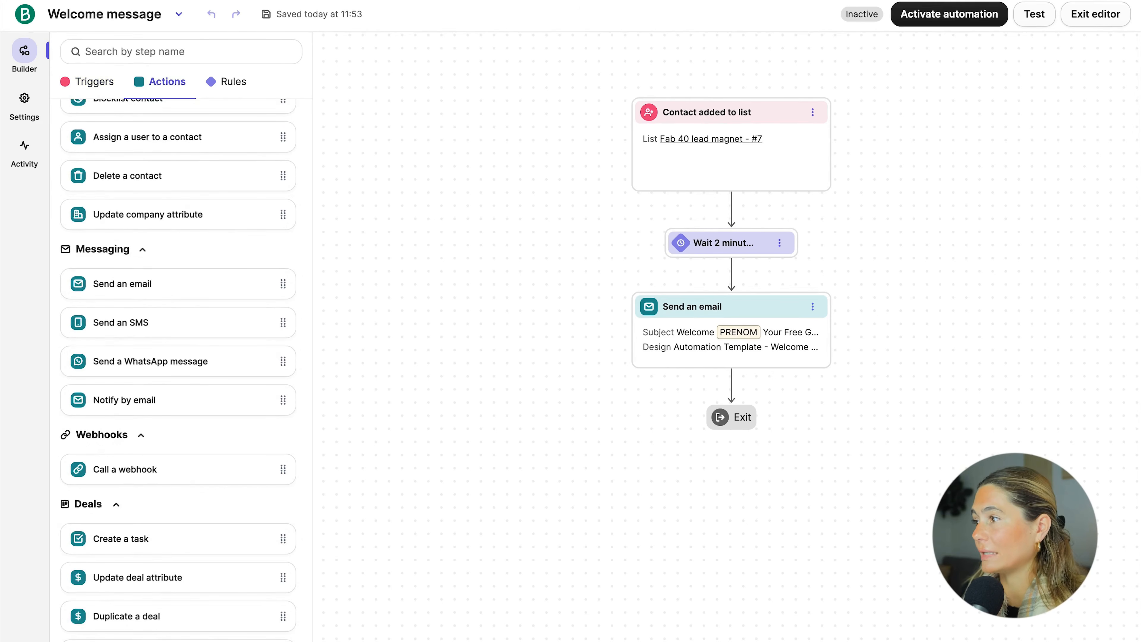
pyautogui.click(230, 81)
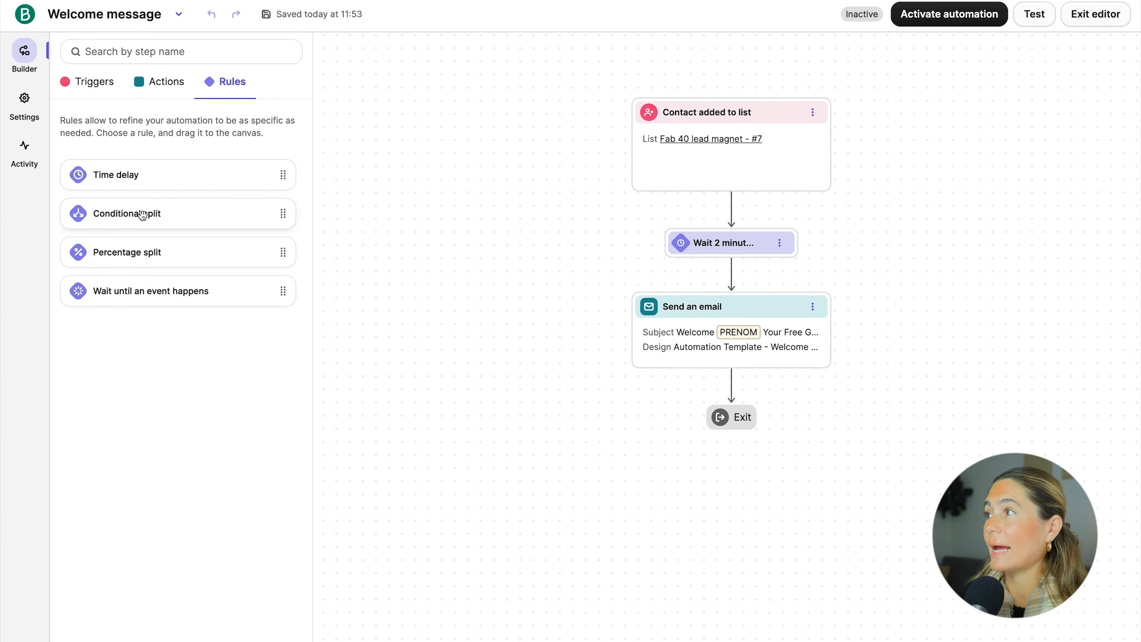
pyautogui.moveTo(145, 215); pyautogui.dragTo(143, 252)
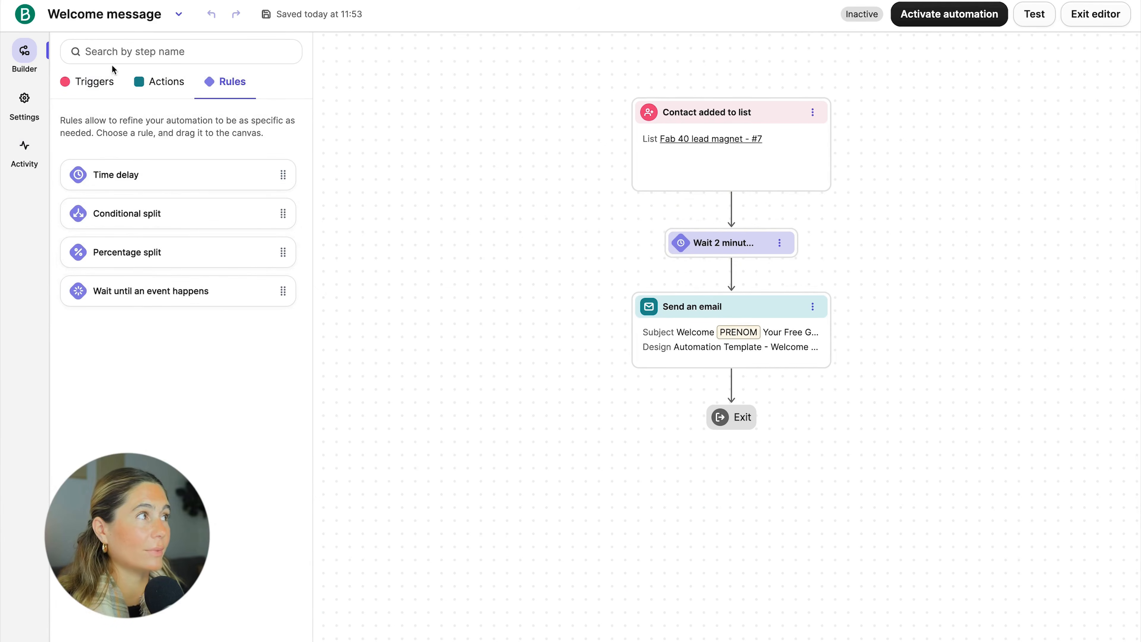
# Step: Activate the Welcome message automation, leaving contact re-entry after exit turned off
pyautogui.click(969, 20)
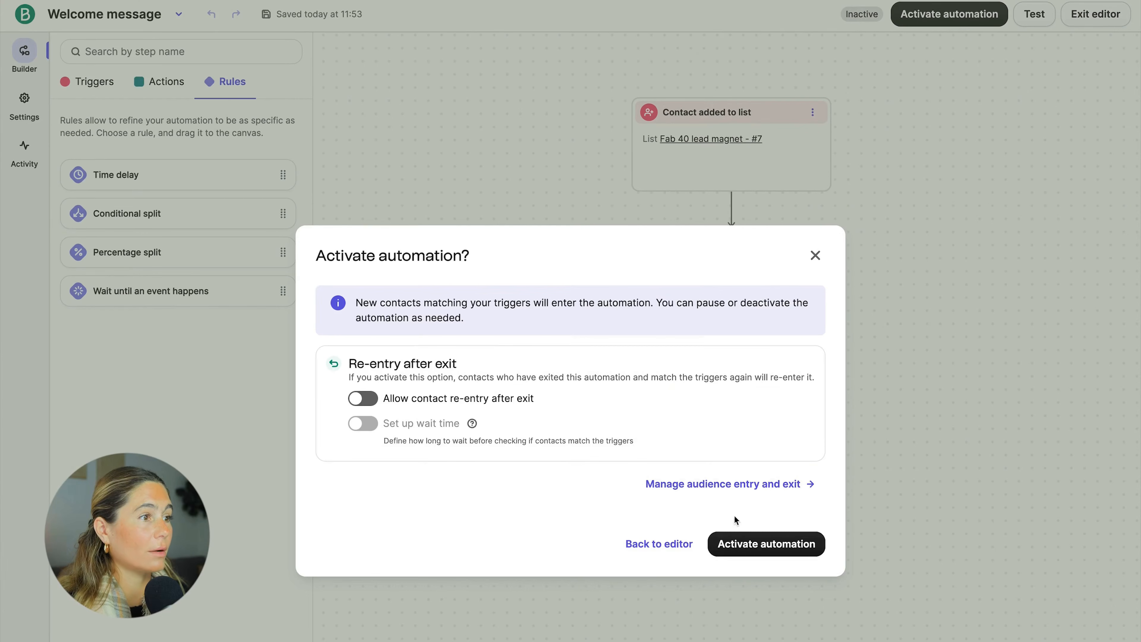
pyautogui.click(766, 544)
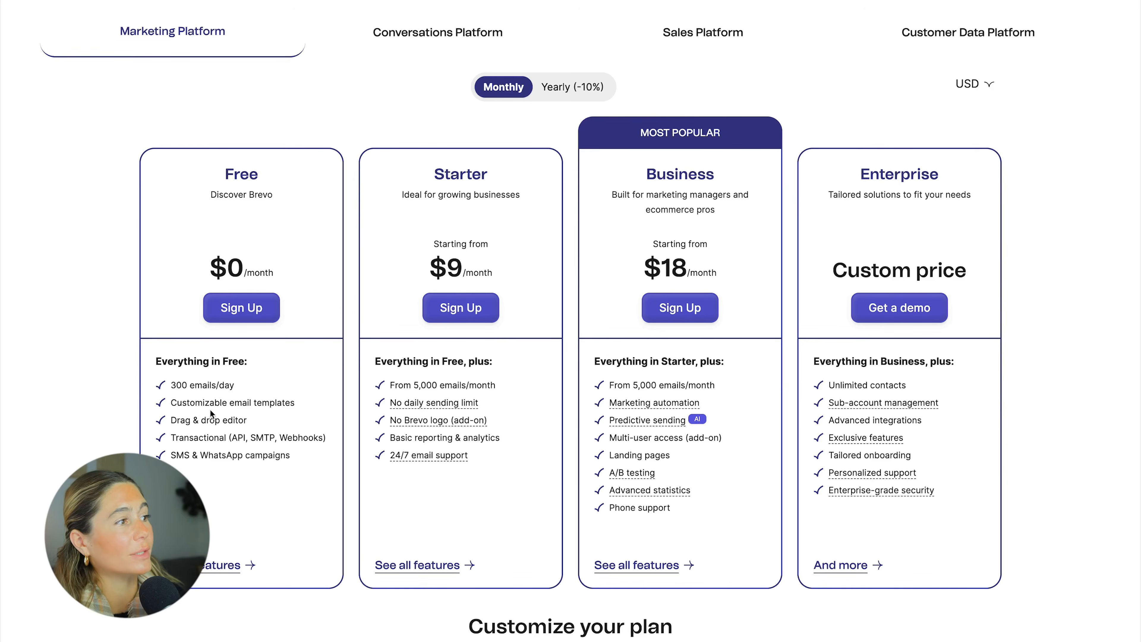
# Step: Compare the features and the monthly and yearly prices of the Free, Starter, Business and Enterprise plans on Brevo's pricing page
pyautogui.moveTo(390, 403)
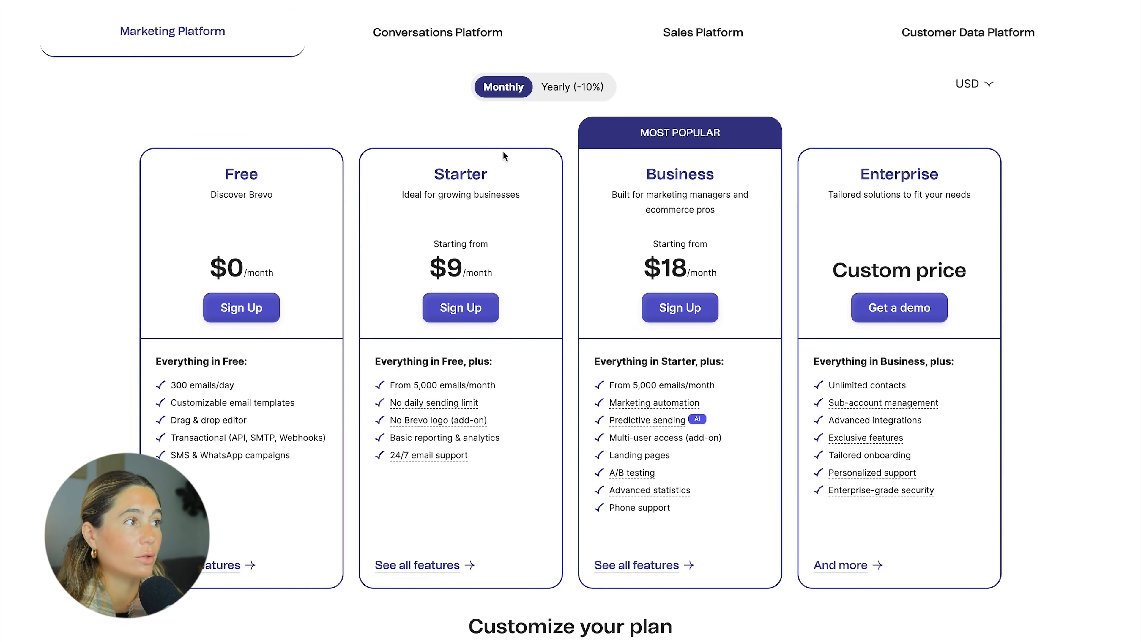
pyautogui.click(560, 98)
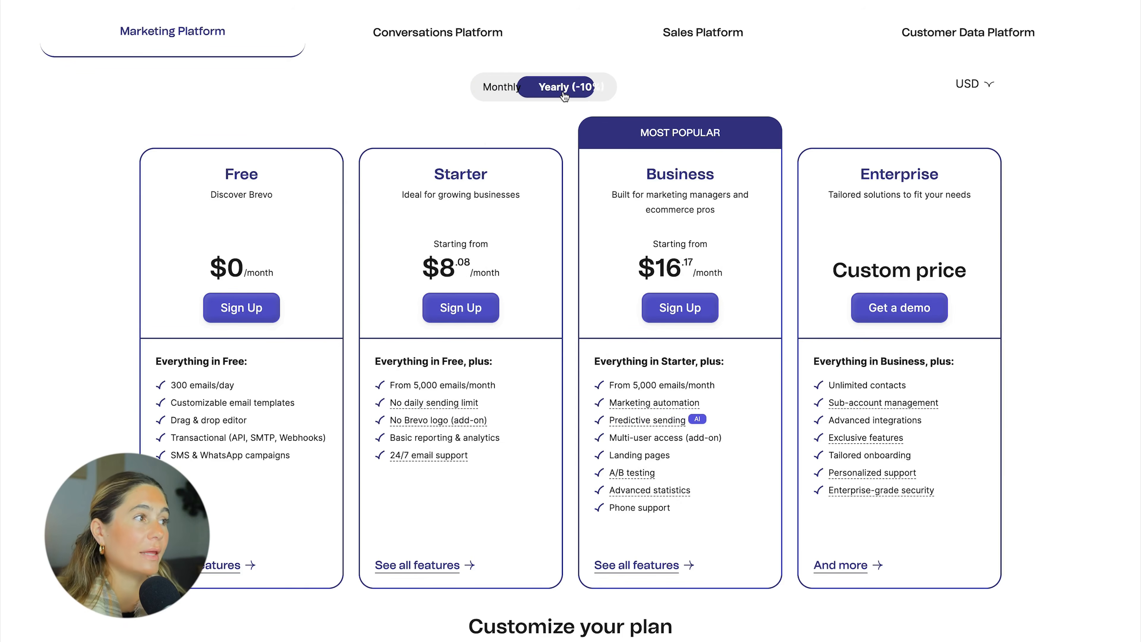
pyautogui.click(508, 92)
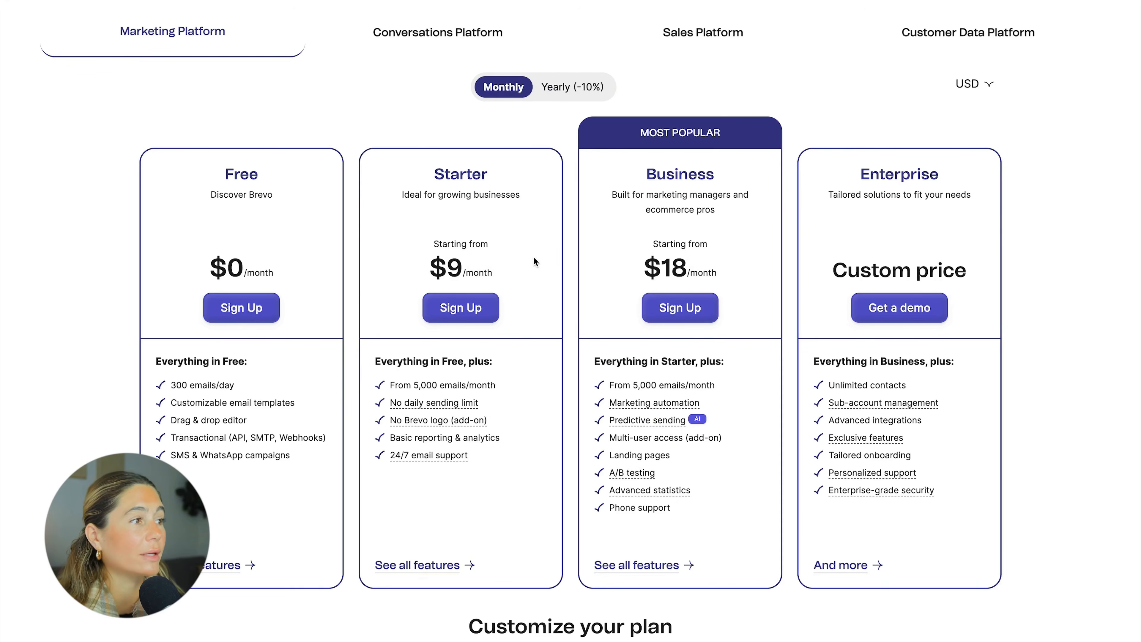
pyautogui.scroll(-1, 532, 292)
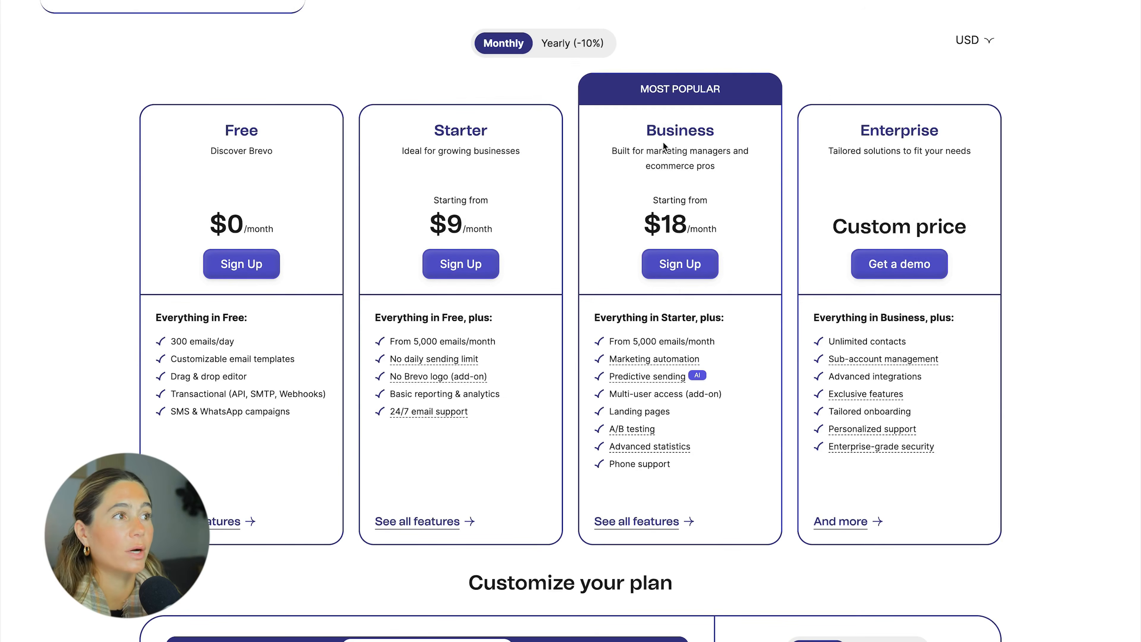
pyautogui.click(588, 48)
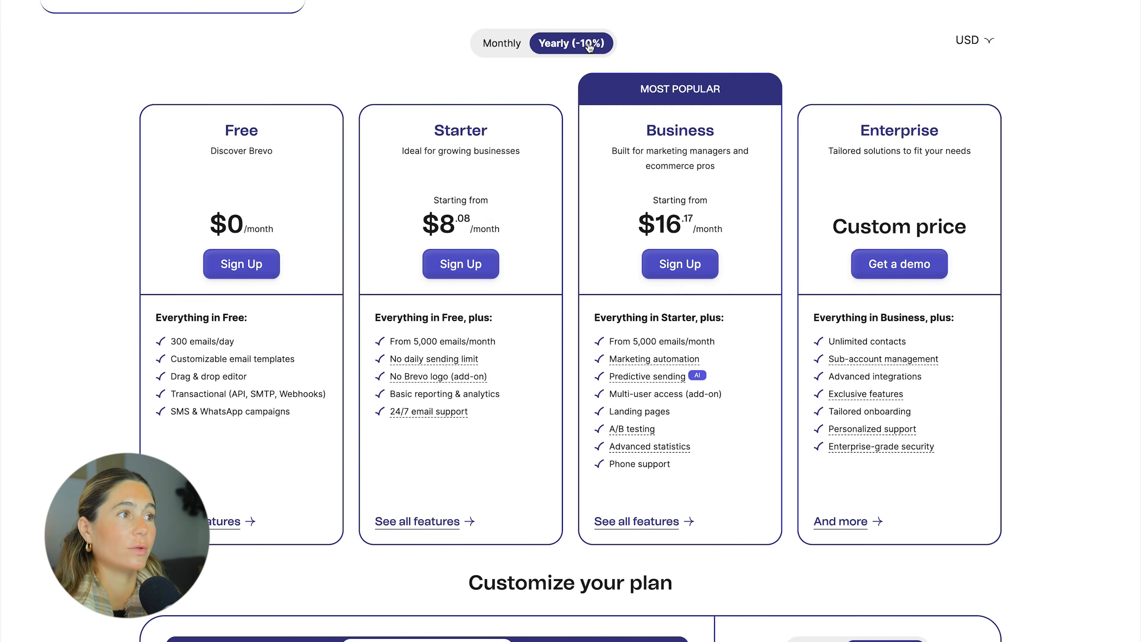
pyautogui.click(502, 44)
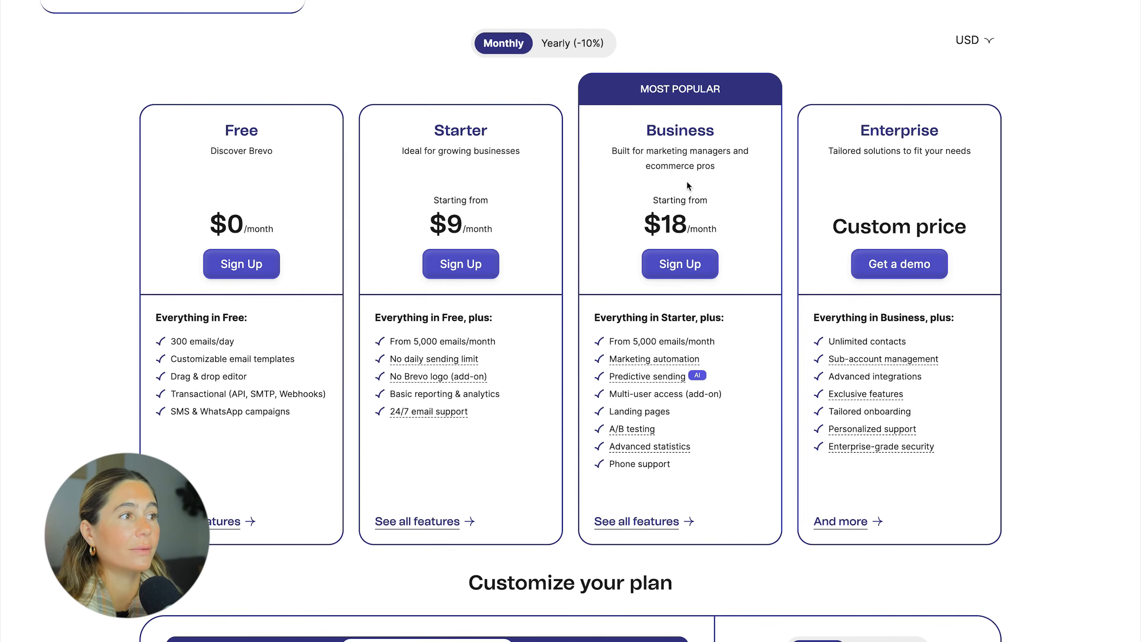
pyautogui.scroll(1, 686, 180)
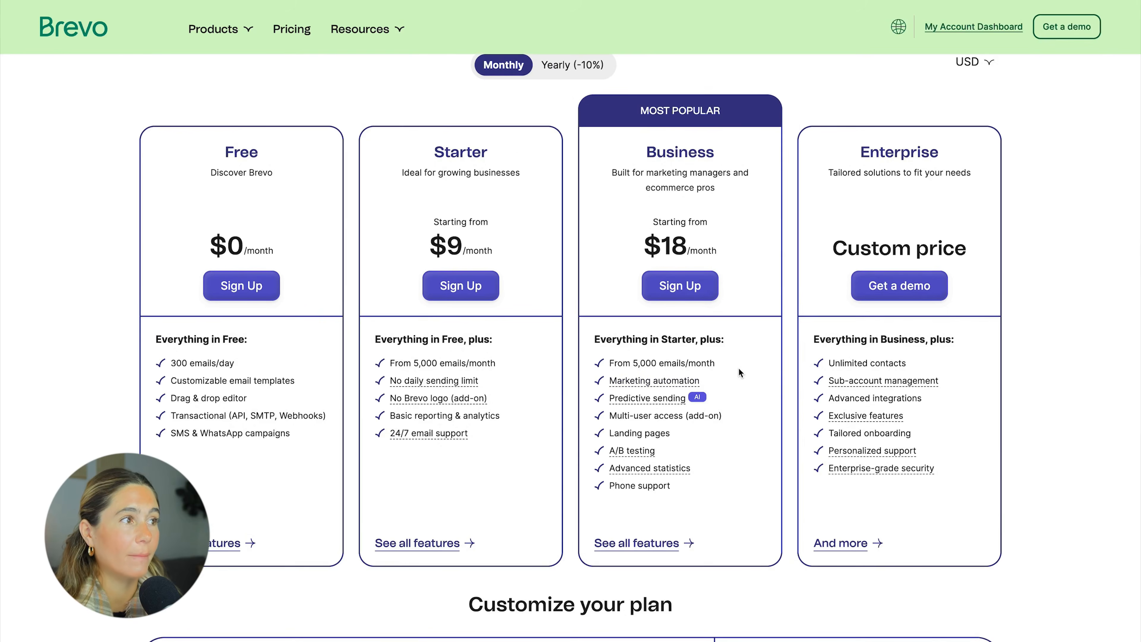
pyautogui.moveTo(663, 390)
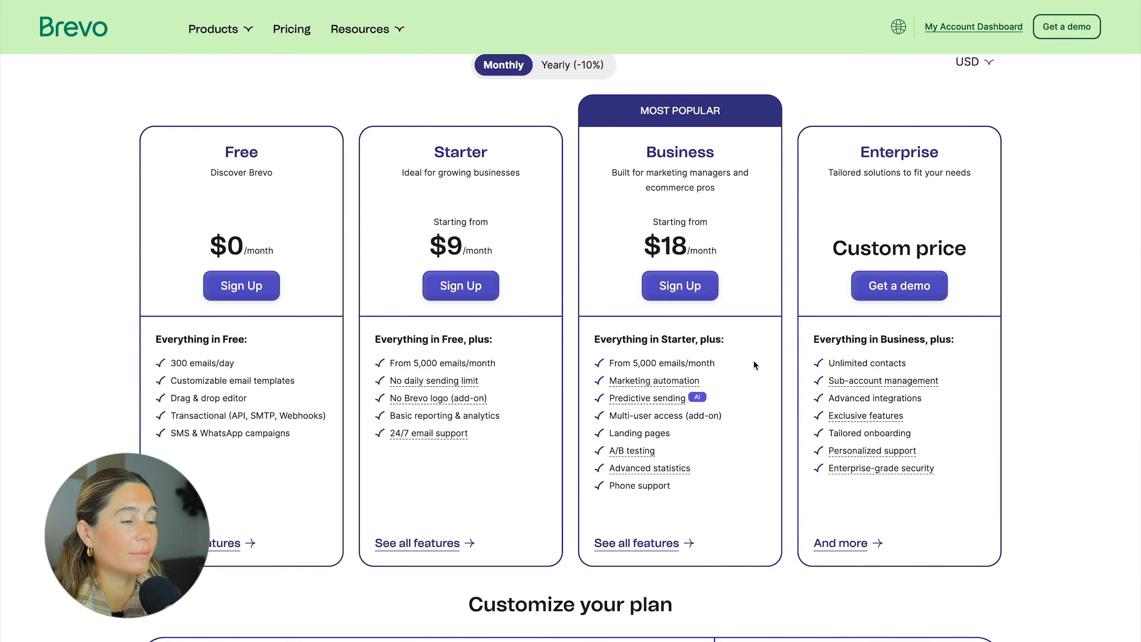
pyautogui.scroll(-1, 706, 372)
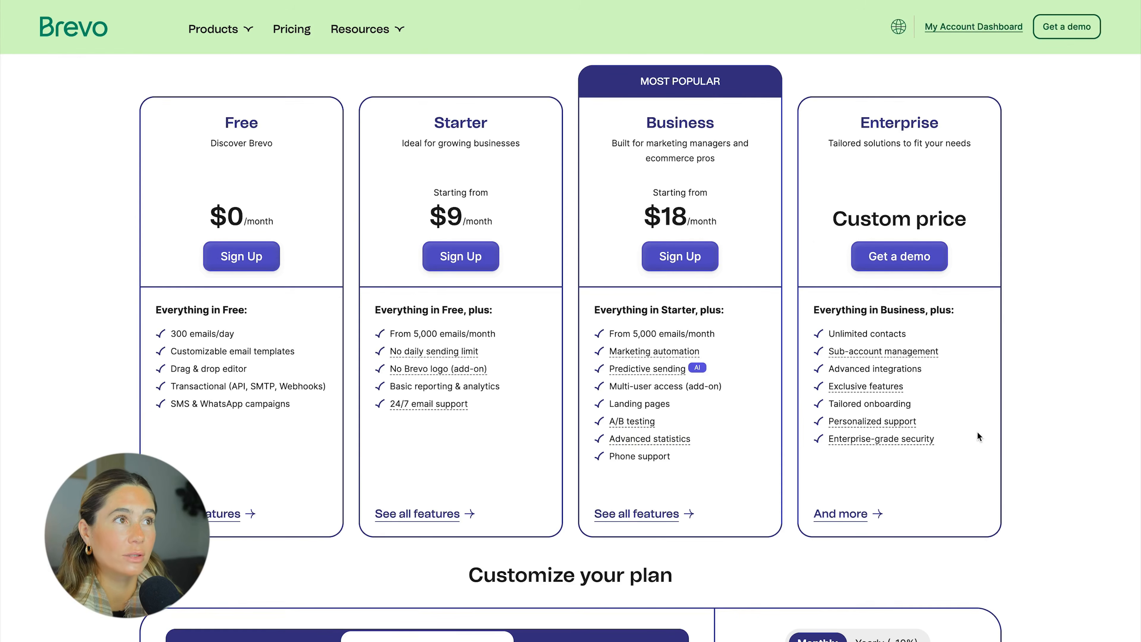
pyautogui.scroll(-3, 978, 435)
pyautogui.scroll(-3, 977, 435)
pyautogui.scroll(10, 714, 429)
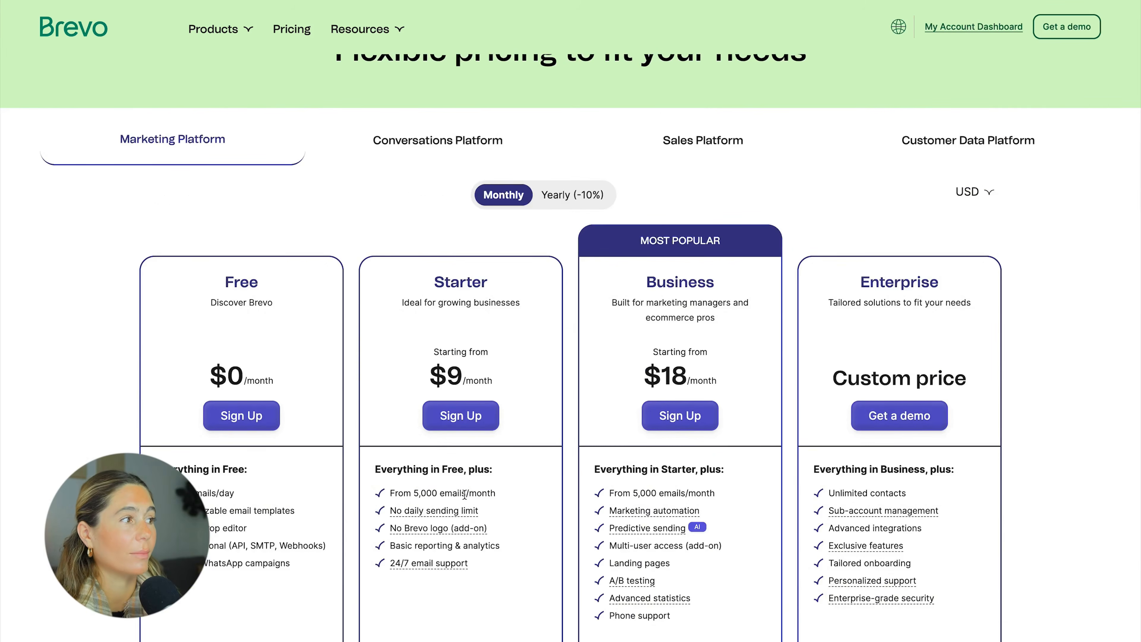
# Step: Check the customized monthly price of Starter at 40,000 and 60,000 emails and of Business at 150,000 emails
pyautogui.scroll(-9, 439, 494)
pyautogui.click(428, 525)
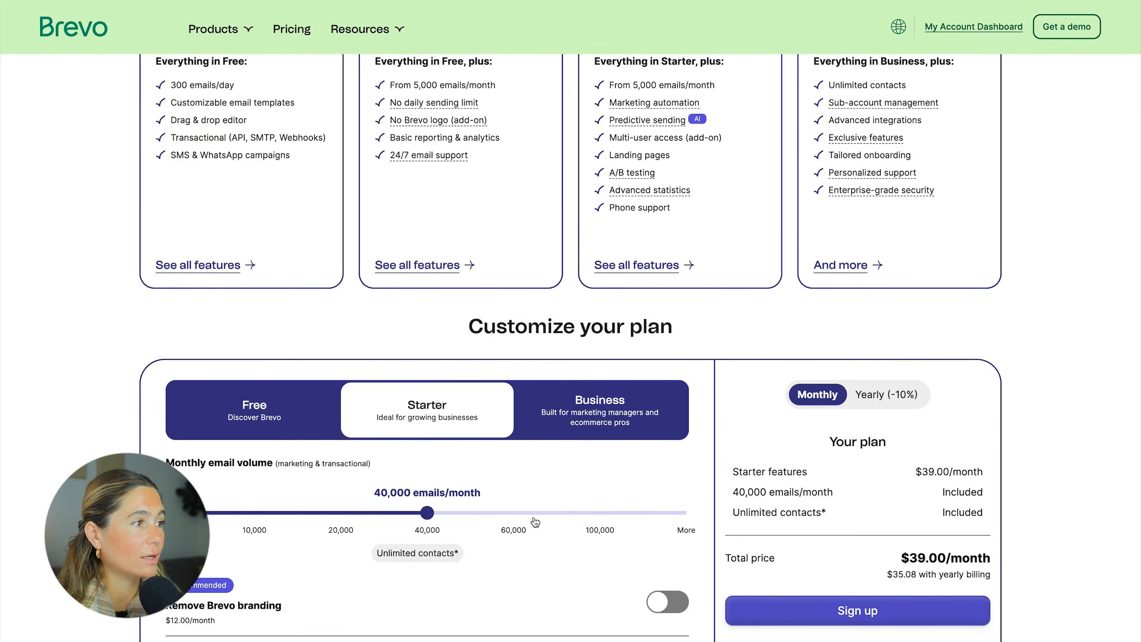
pyautogui.click(532, 521)
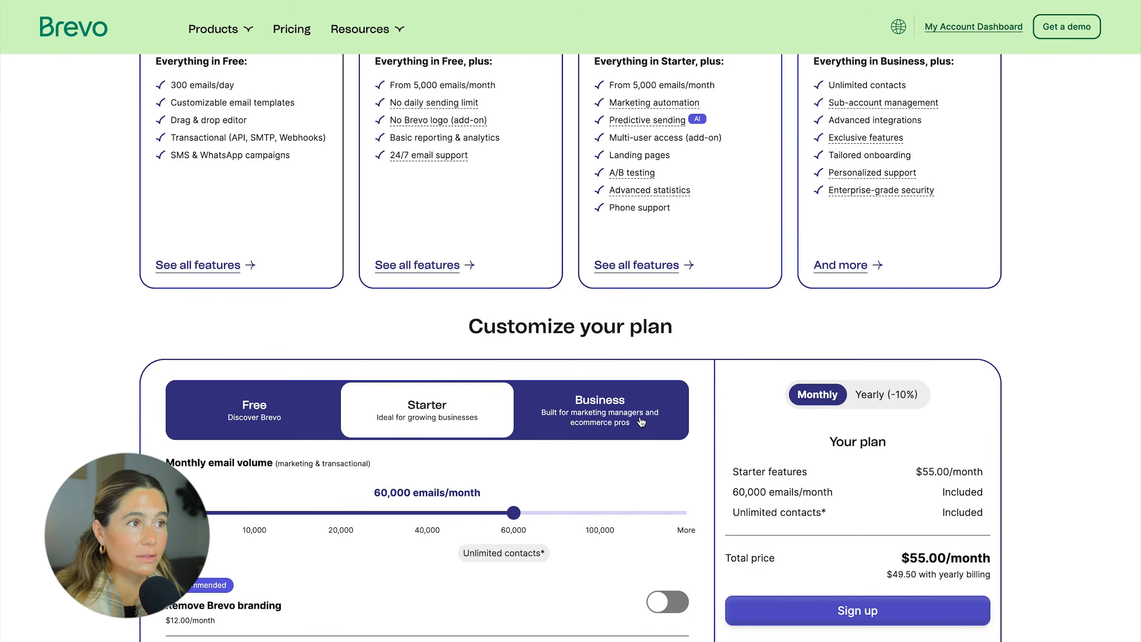
pyautogui.click(584, 420)
pyautogui.click(435, 515)
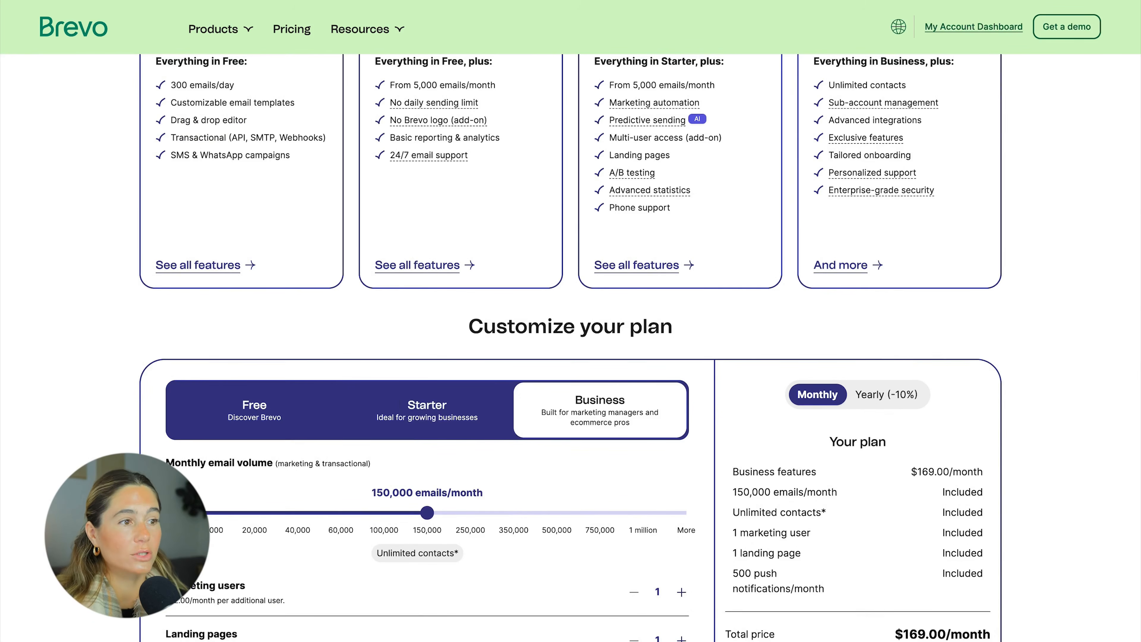
pyautogui.scroll(10, 1004, 619)
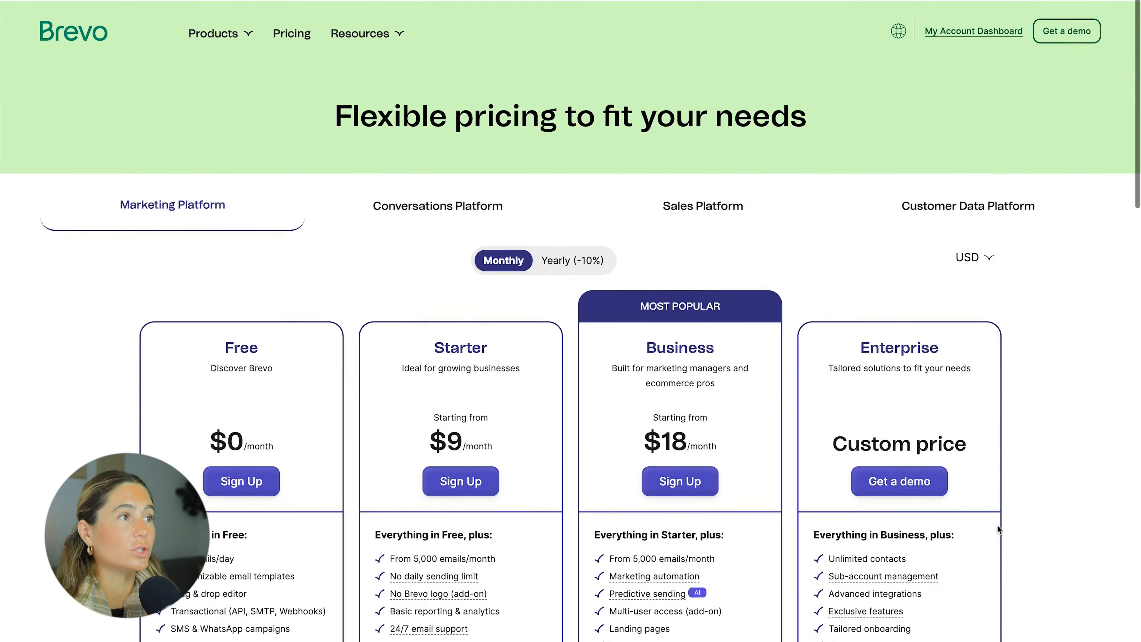